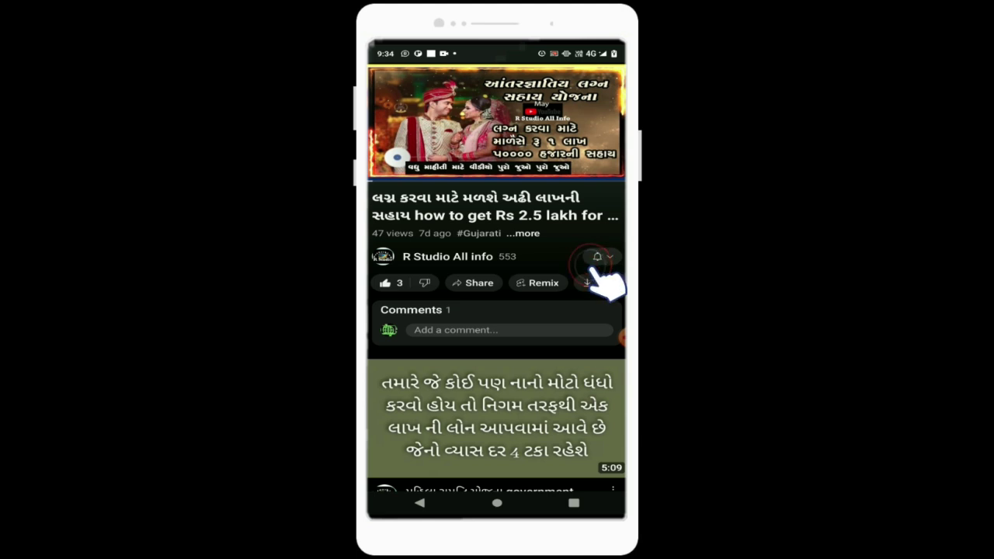
click(599, 258)
click(392, 394)
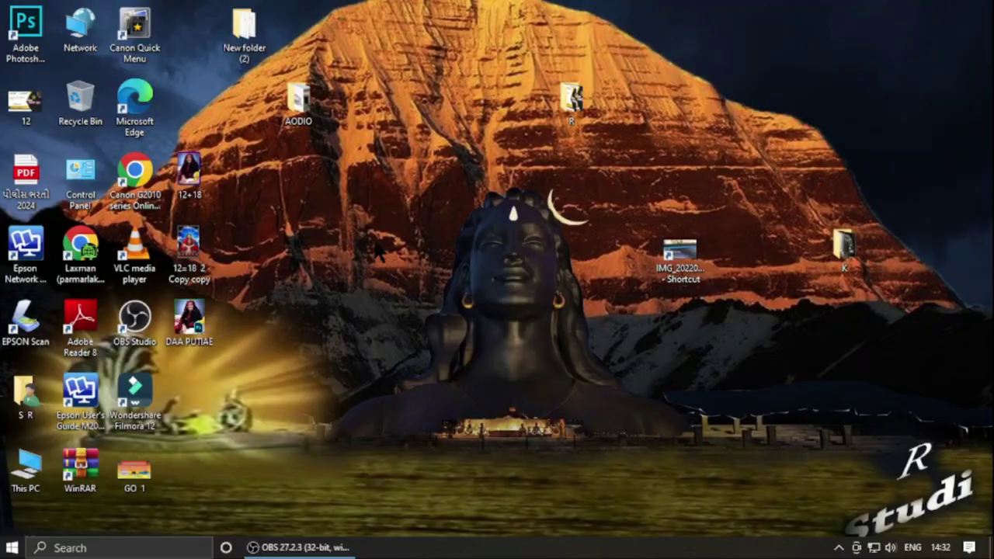
Open the i-Khedut portal in Chrome through the "ikhedut" suggestion, and dismiss the translation prompt and the Millets 2023 banner
click(118, 179)
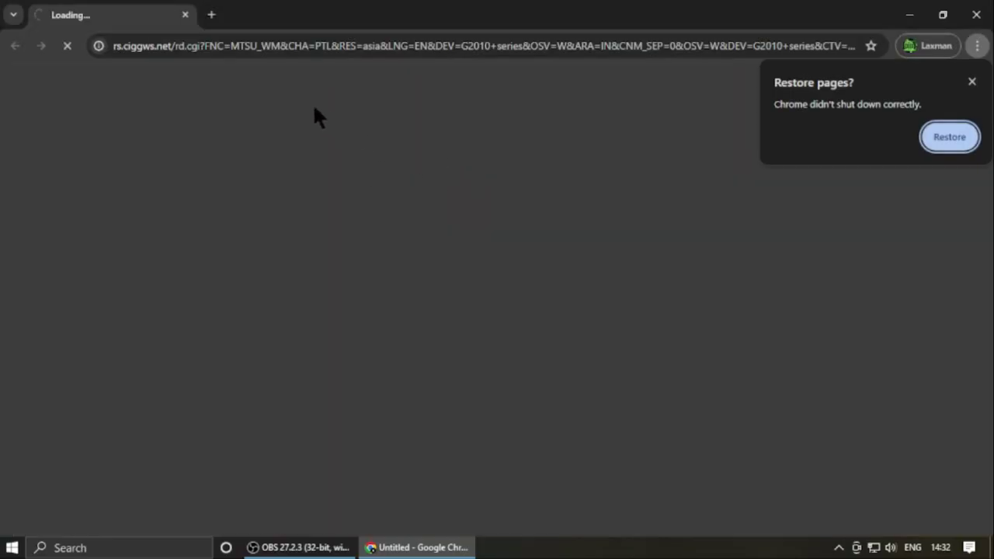
click(226, 46)
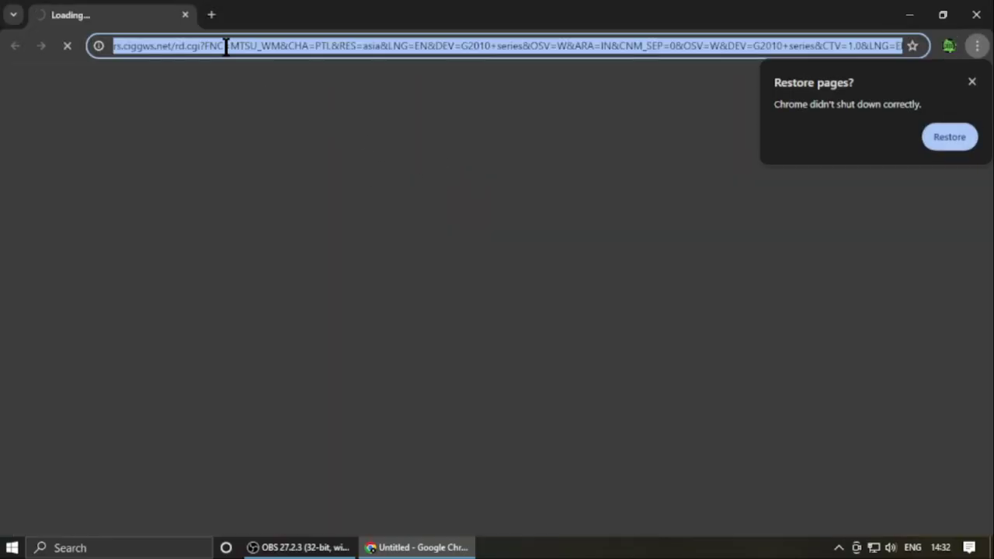
key(BackSpace)
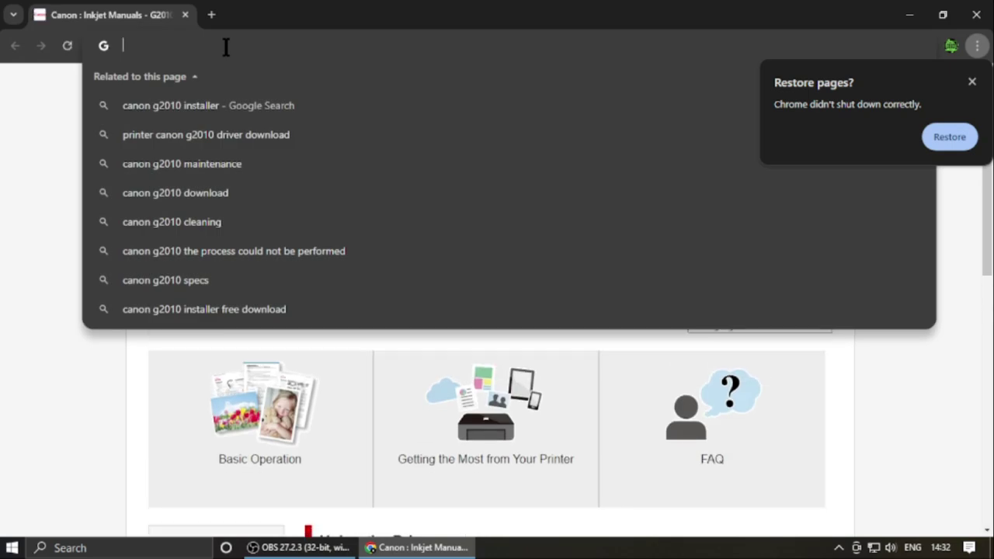
text(i)
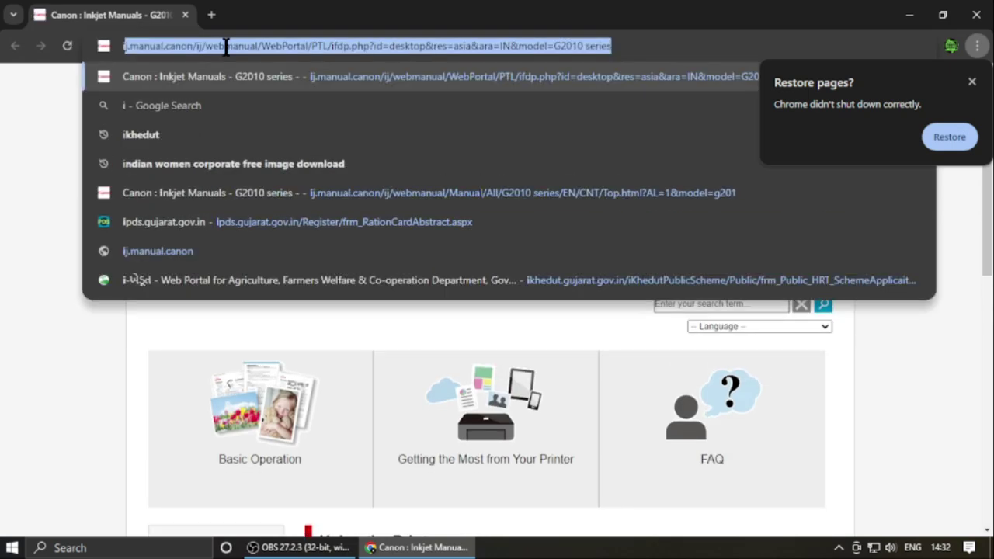
click(209, 129)
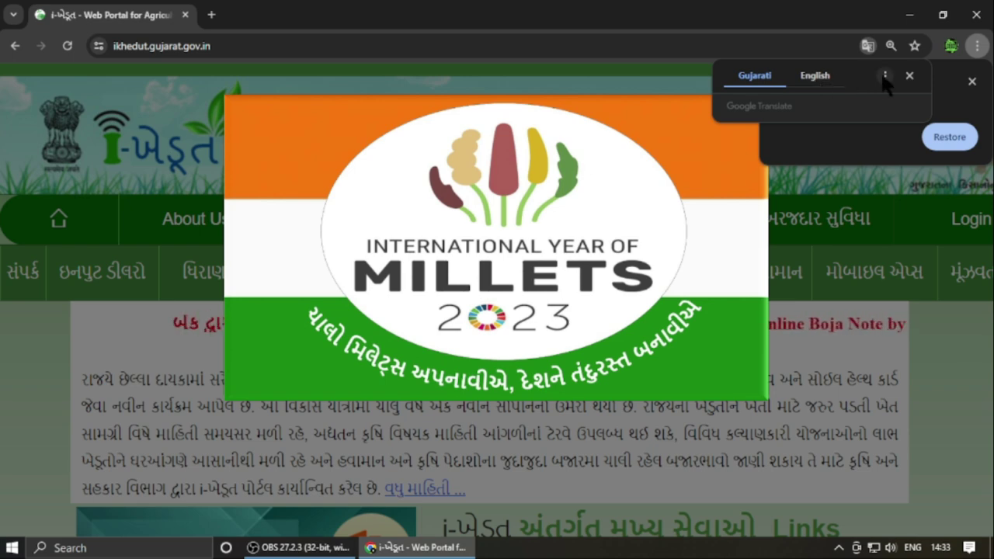
click(910, 76)
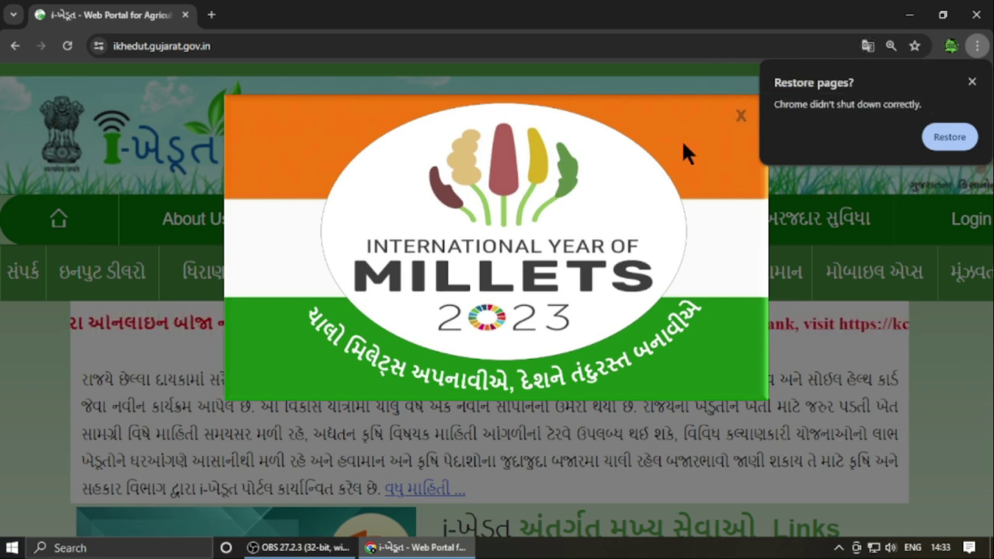
click(741, 115)
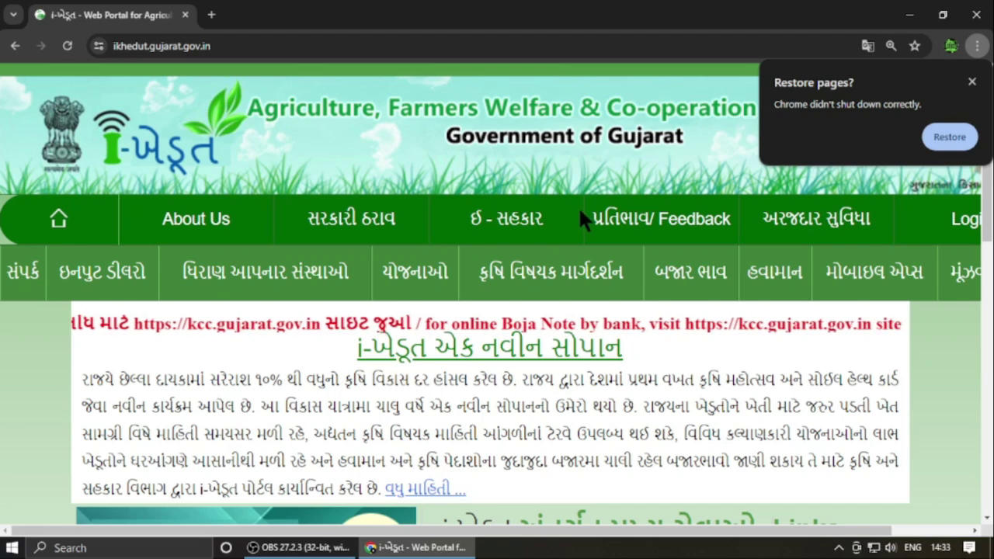
Open the page for applying to various schemes (વિવિધ યોજનામાં અરજી કરો) and go to its horticulture schemes (બાગાયતી ની યોજનાઓ)
scroll(578, 206, down, 4)
scroll(655, 279, down, 2)
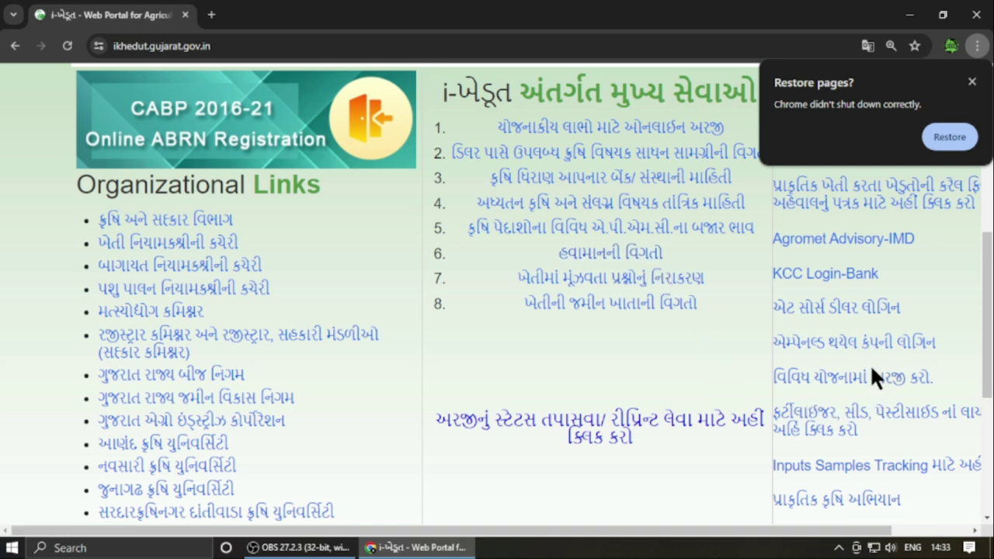
click(811, 374)
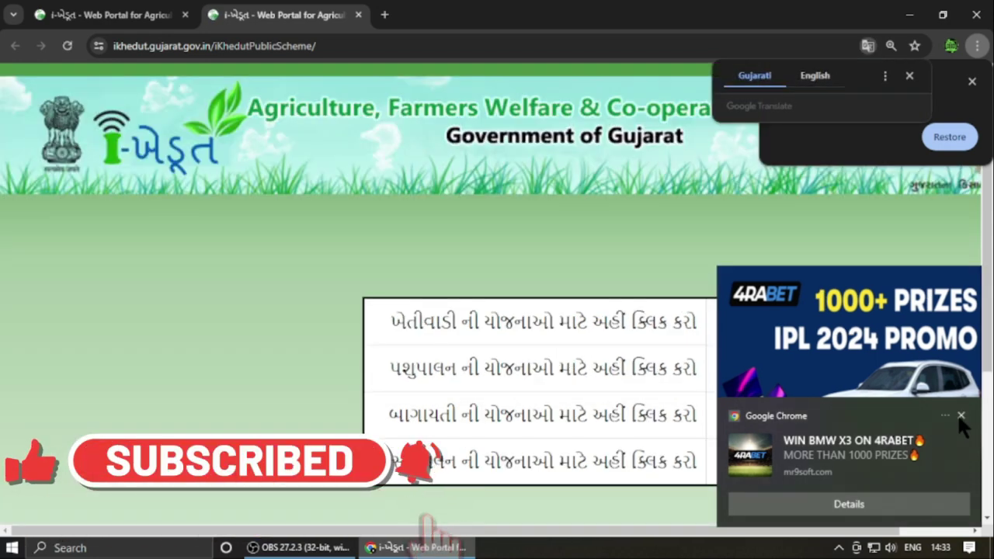
click(962, 416)
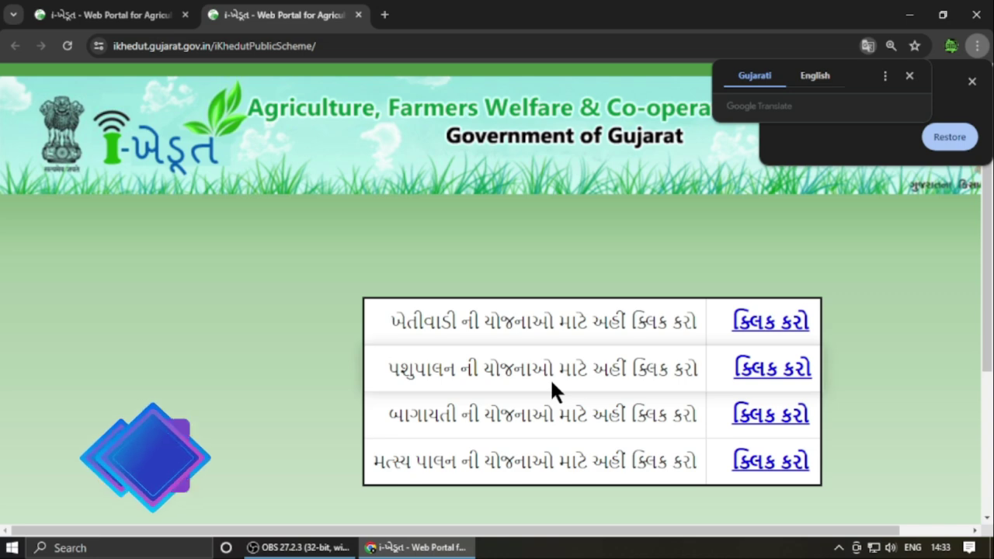
click(775, 419)
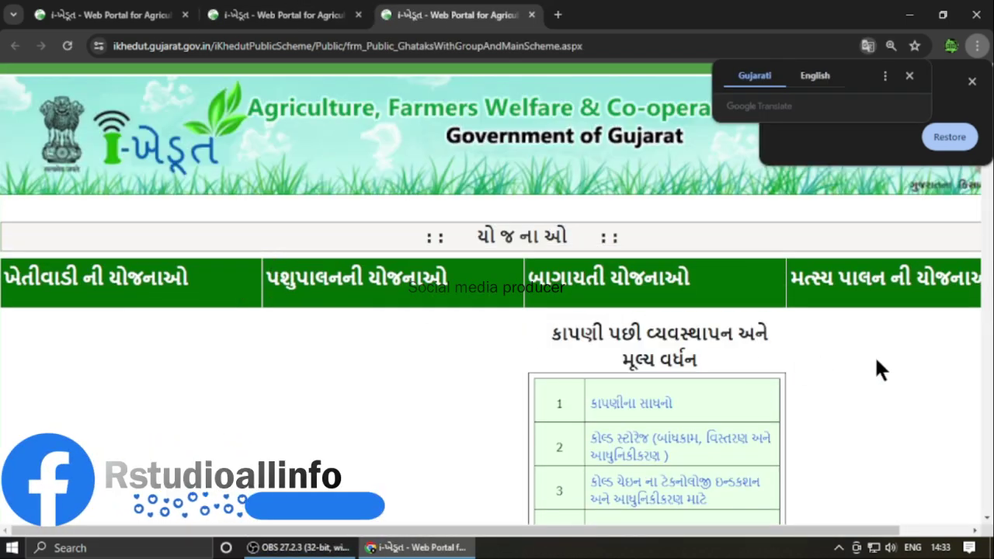
Examine the horticulture scheme list, from post-harvest management through training and flower crops to fruit crop planting
scroll(777, 357, down, 1)
scroll(774, 351, down, 1)
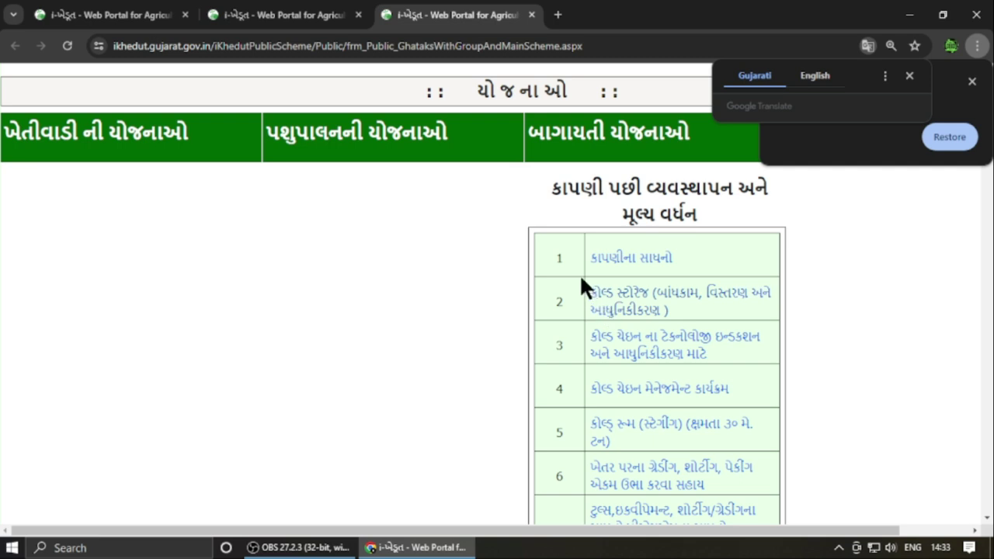
scroll(576, 250, down, 8)
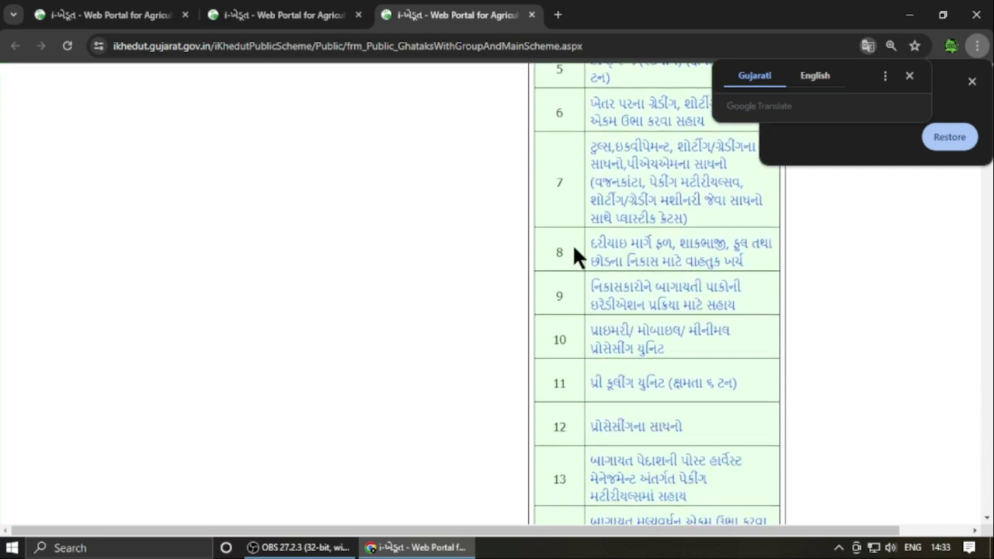
scroll(575, 252, down, 1)
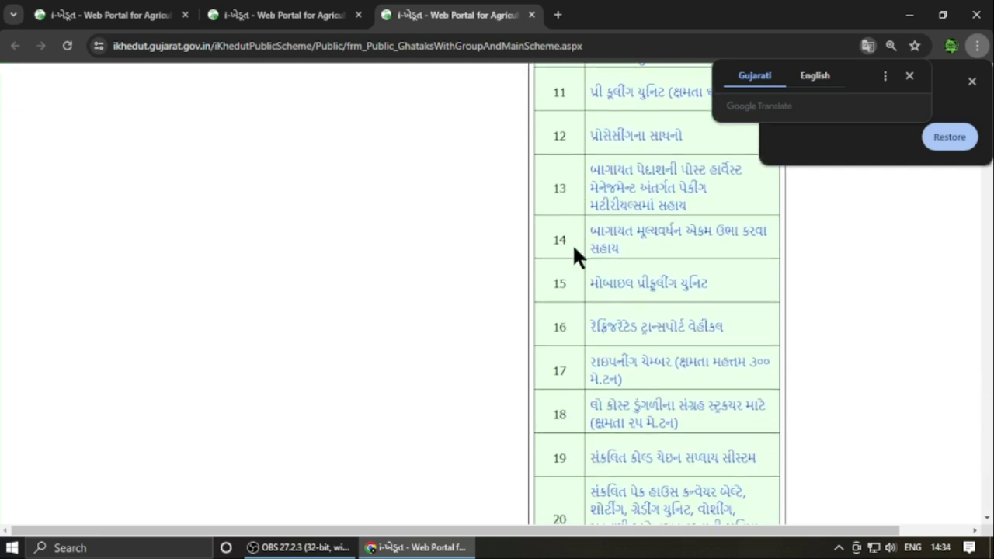
scroll(575, 250, down, 4)
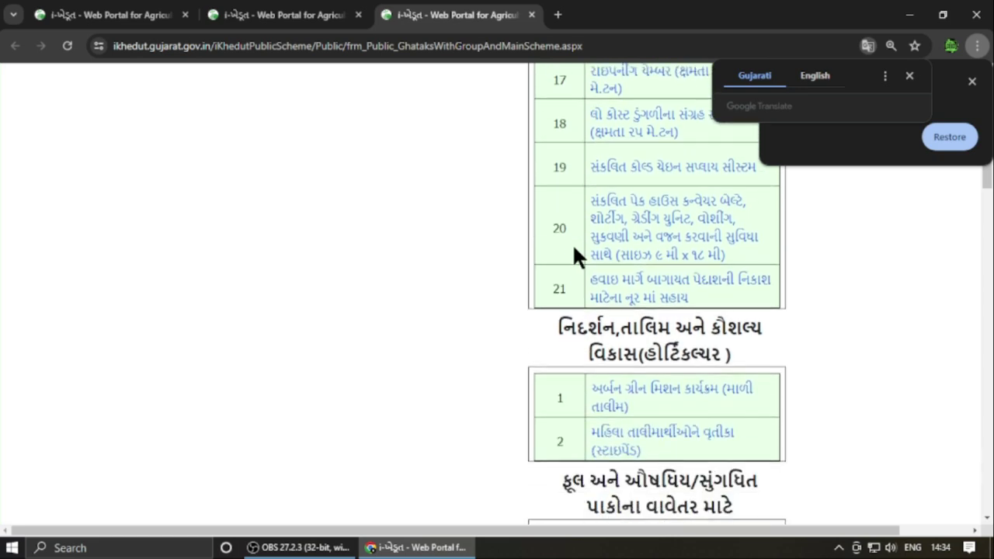
scroll(539, 330, down, 2)
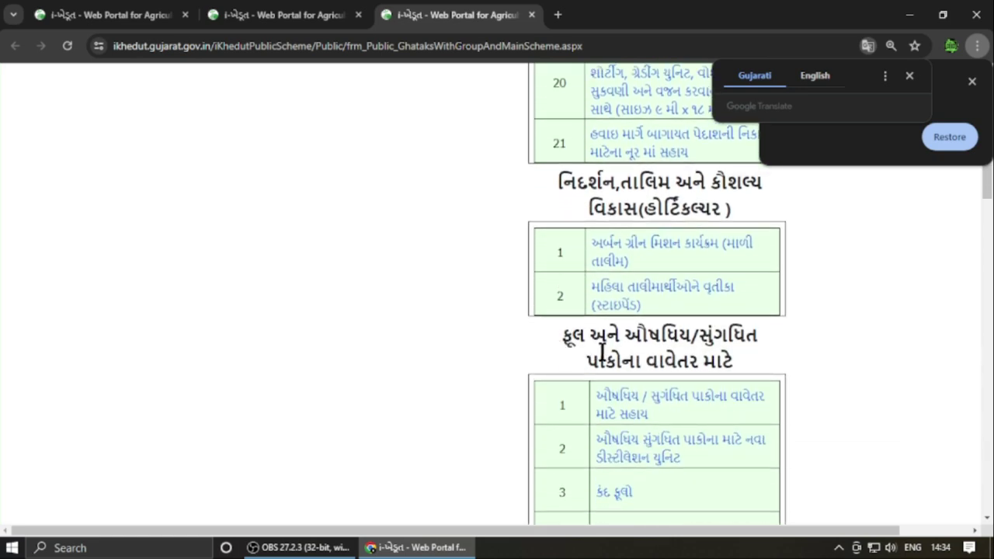
scroll(591, 354, down, 4)
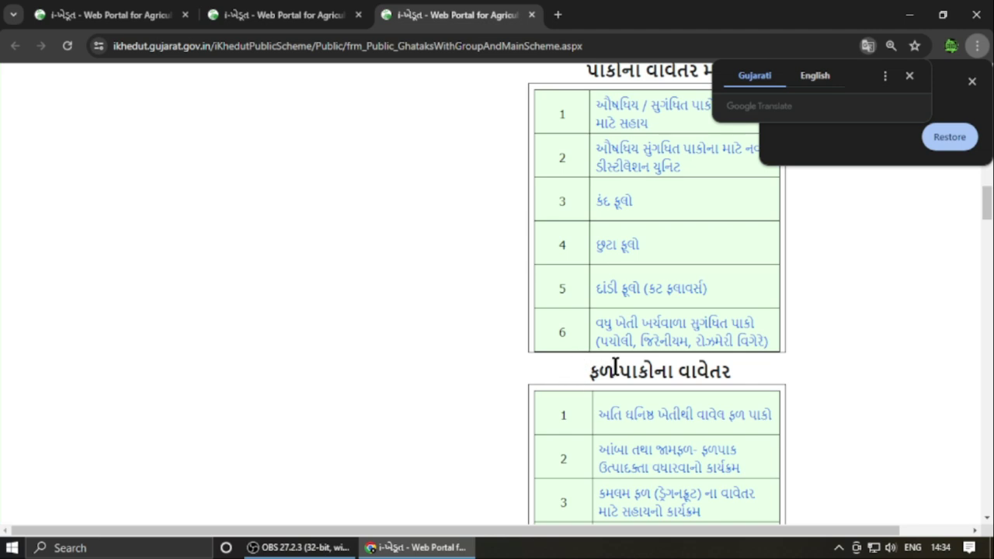
scroll(618, 369, down, 4)
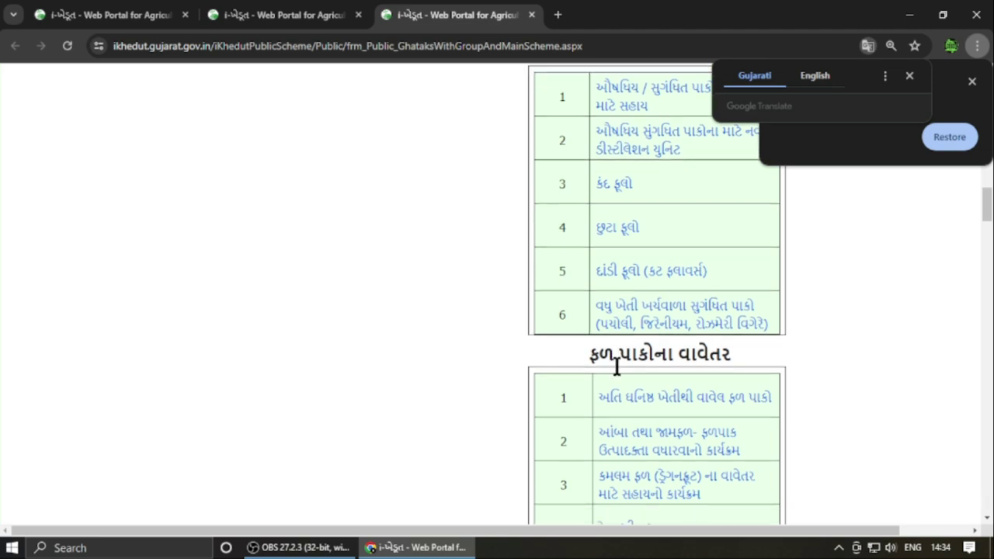
scroll(611, 359, down, 7)
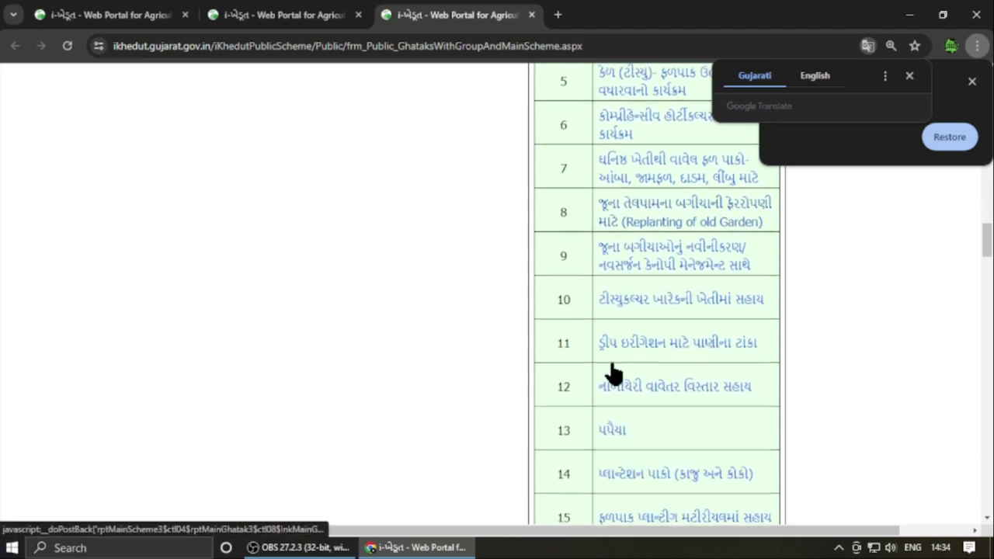
scroll(611, 371, down, 2)
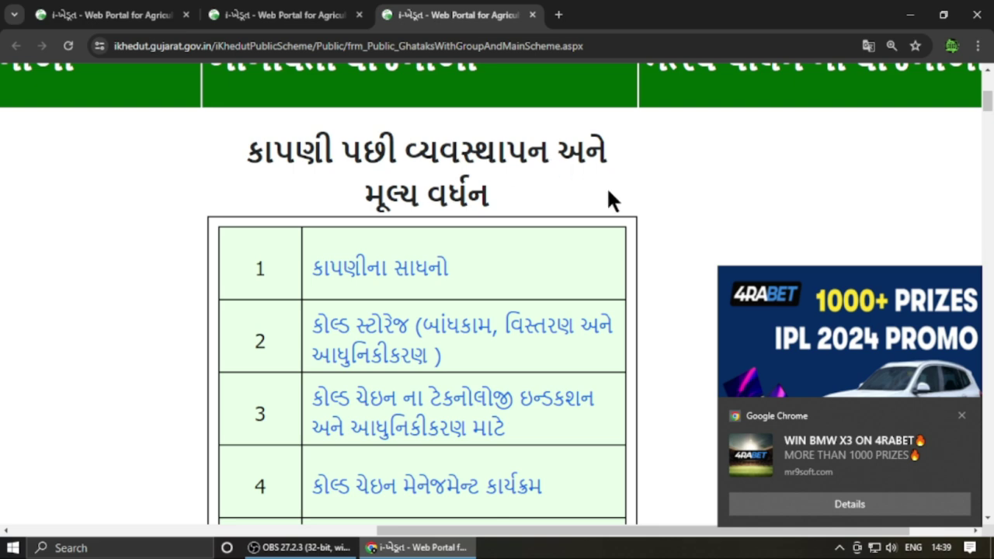
Open the details of scheme 18 under post-harvest management, the low-cost onion storage structure (લો કોસ્ટ ડુંગળીના સંગ્રહ સ્ટ્રકચર) with 25-tonne capacity
scroll(304, 242, down, 3)
scroll(280, 242, down, 4)
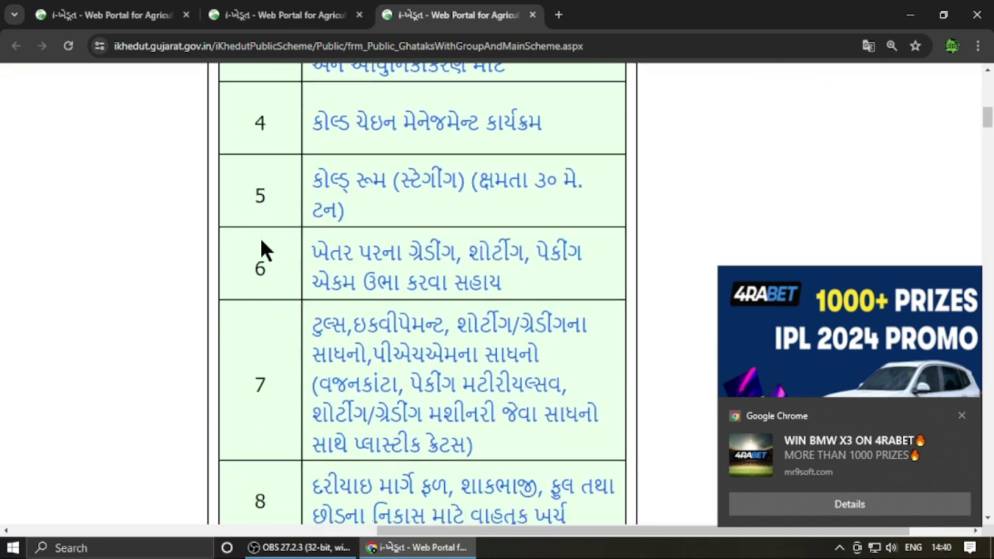
scroll(261, 241, down, 3)
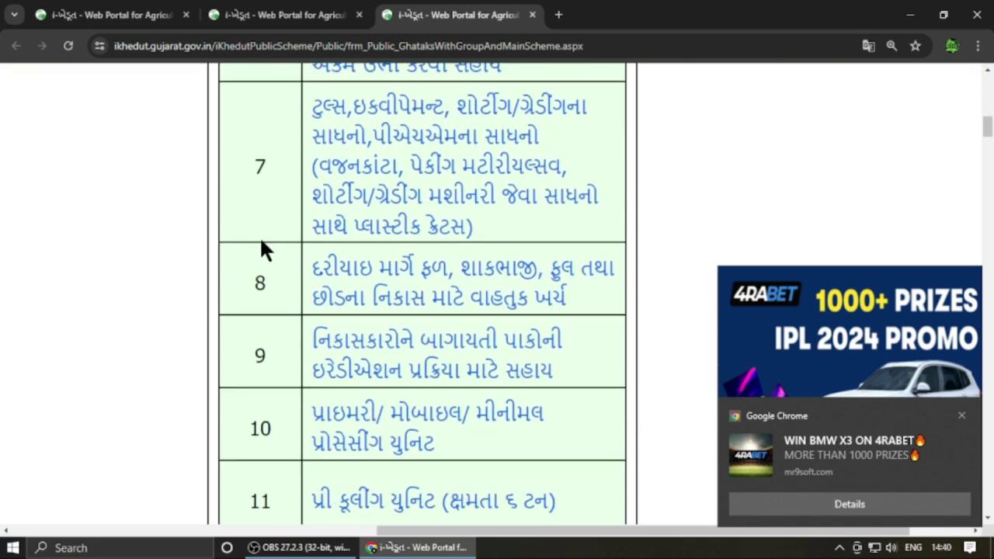
scroll(261, 248, down, 2)
scroll(261, 256, down, 5)
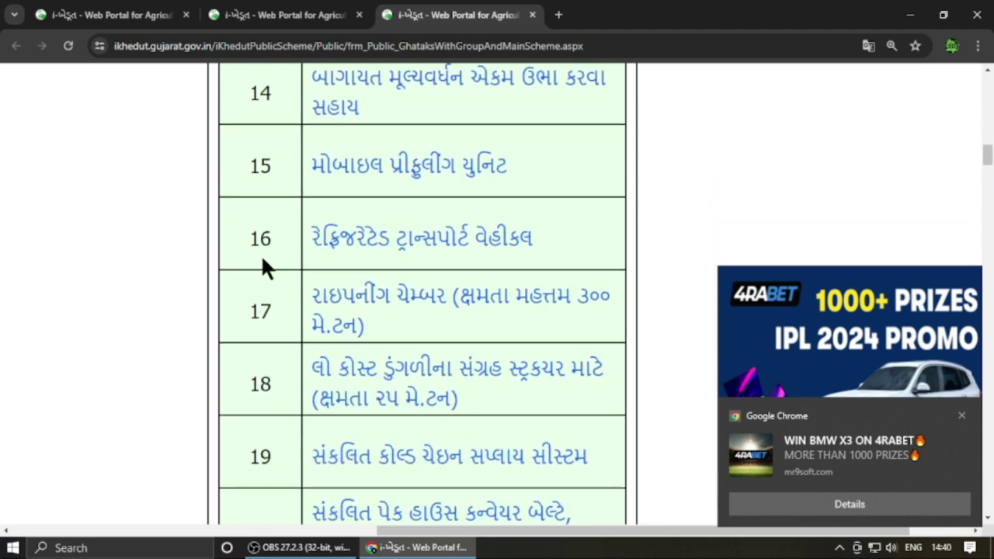
scroll(264, 268, down, 2)
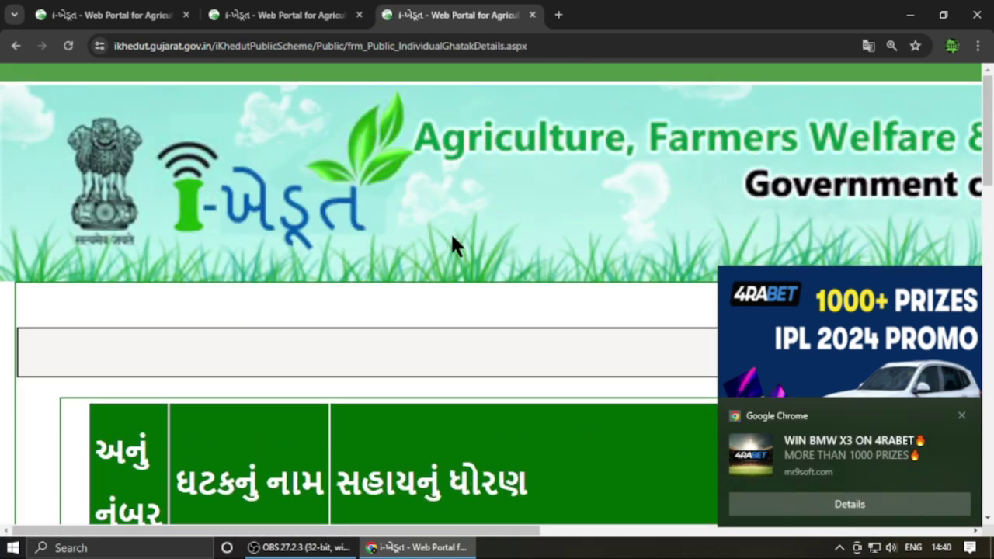
Dismiss the ad notification and examine the assistance norms and remarks for each HRT component of the onion storage scheme at 200% zoom
click(964, 417)
scroll(329, 360, down, 4)
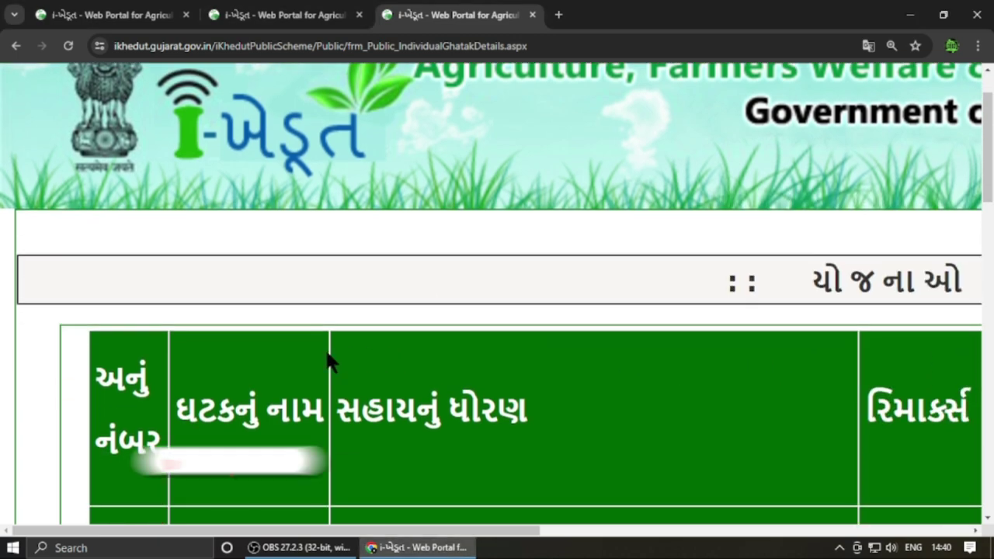
scroll(238, 355, down, 4)
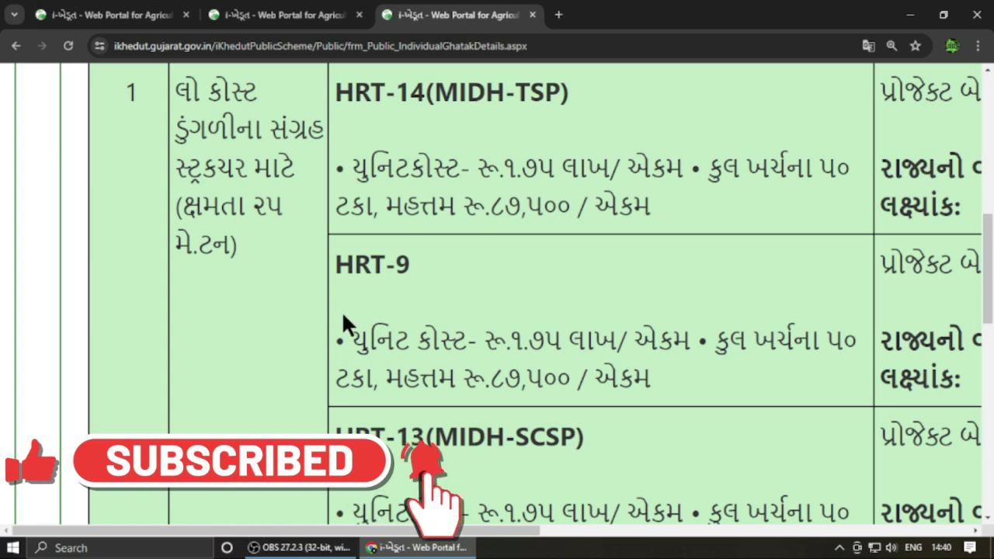
key(ctrl+minus)
key(ctrl+minus)
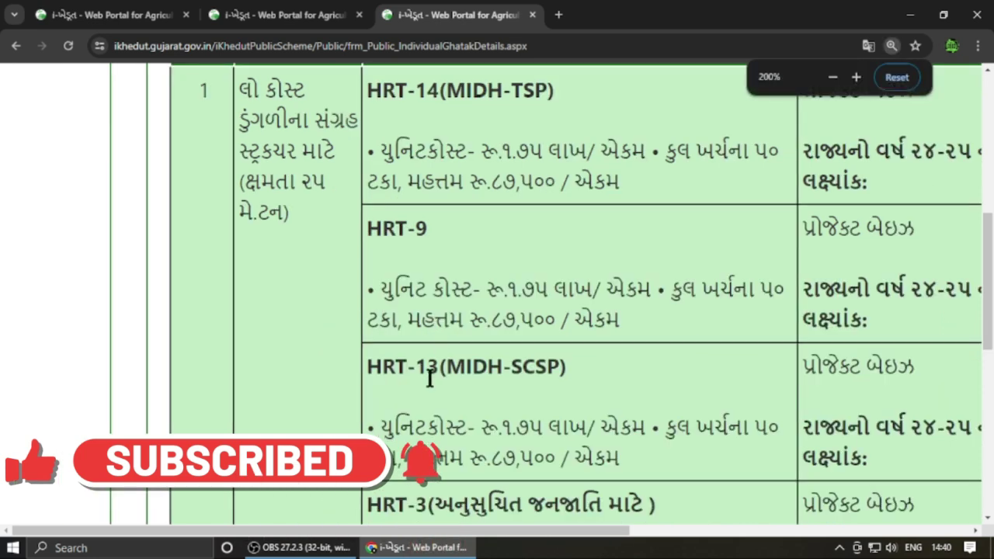
scroll(373, 361, up, 1)
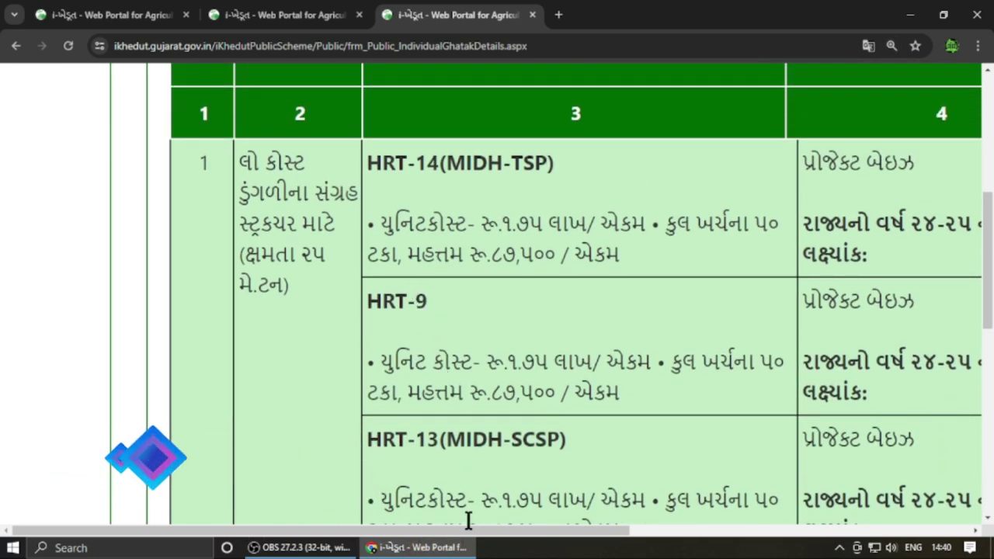
drag(293, 543, 316, 533)
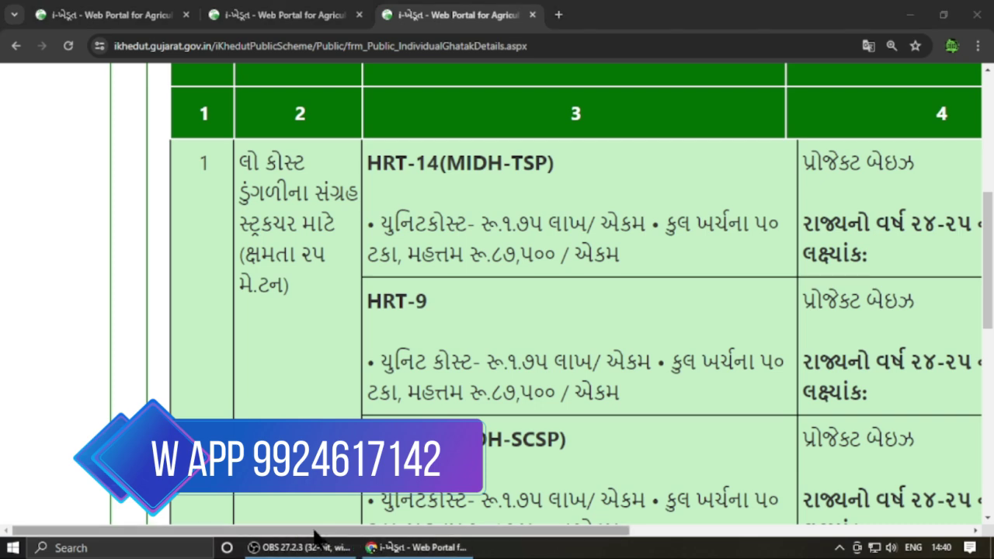
scroll(346, 491, right, 3)
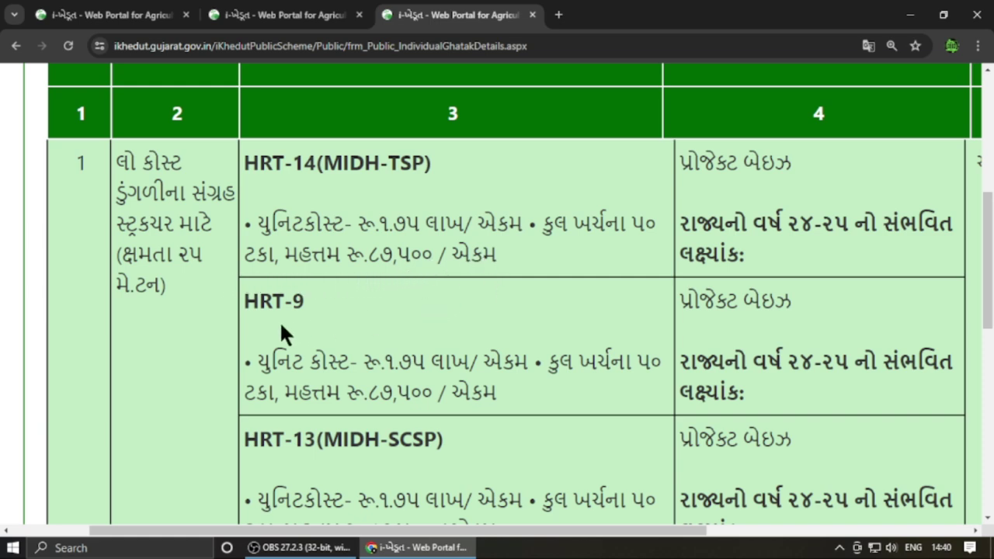
scroll(281, 326, down, 1)
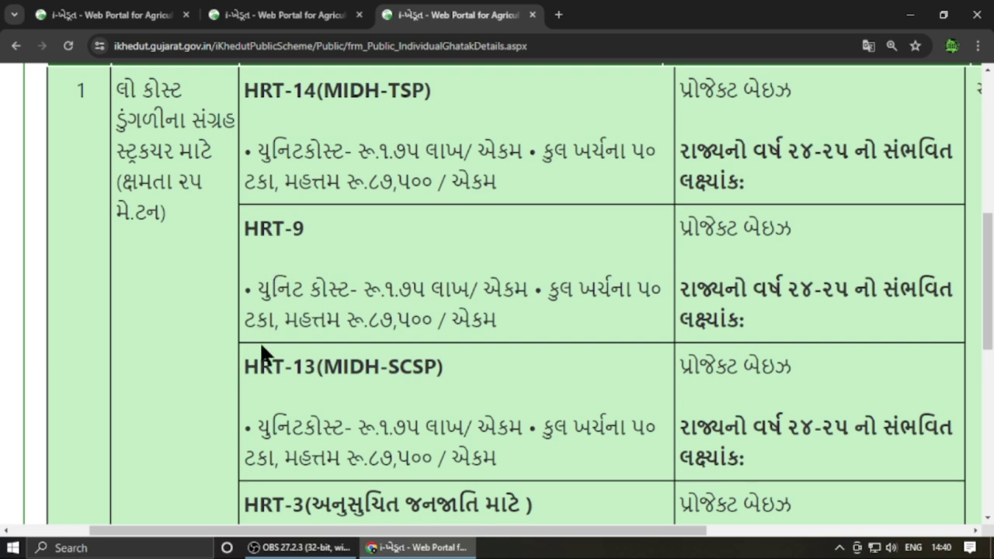
scroll(262, 352, down, 1)
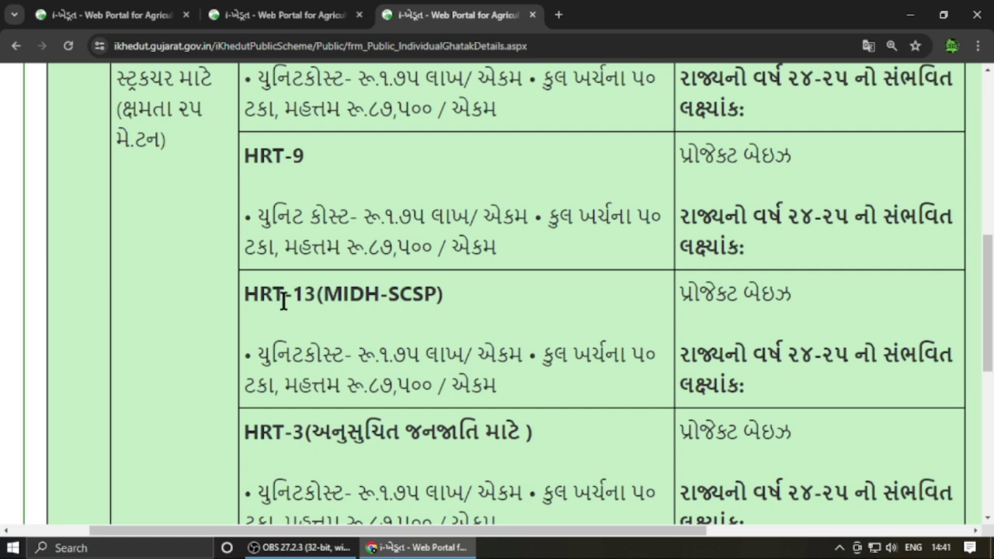
scroll(348, 332, down, 2)
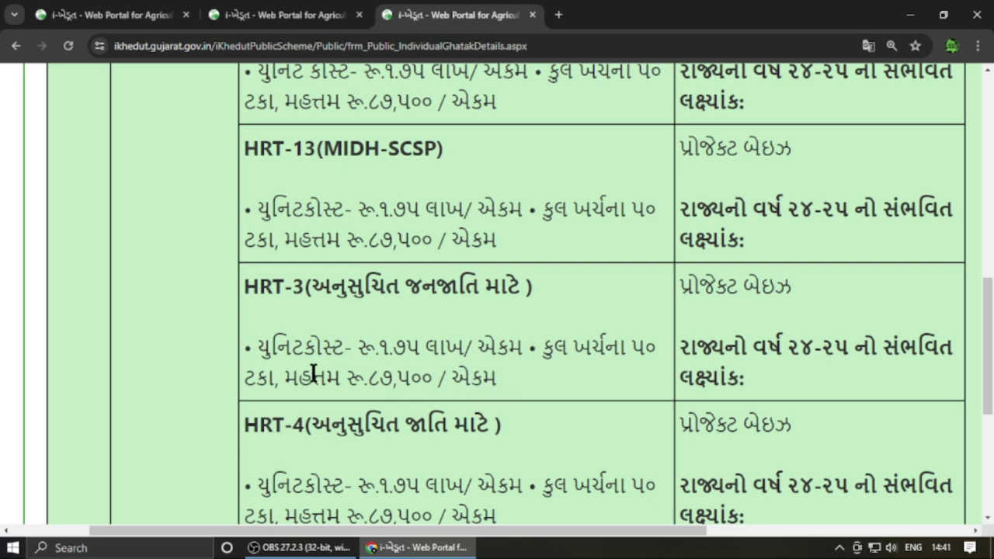
scroll(313, 373, down, 1)
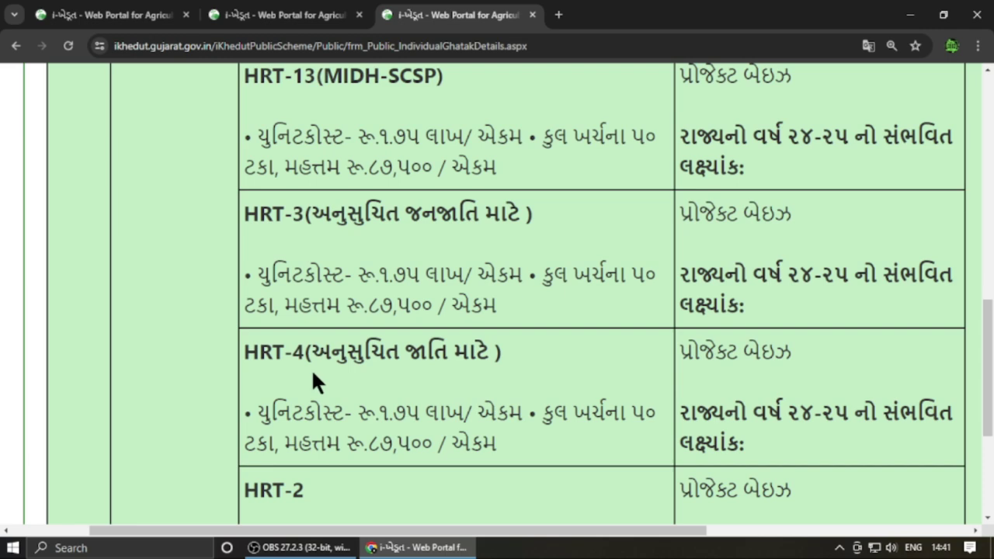
Examine the remaining assistance norms and remarks for the HRT-3, HRT-4 and HRT-2 components
scroll(313, 375, down, 1)
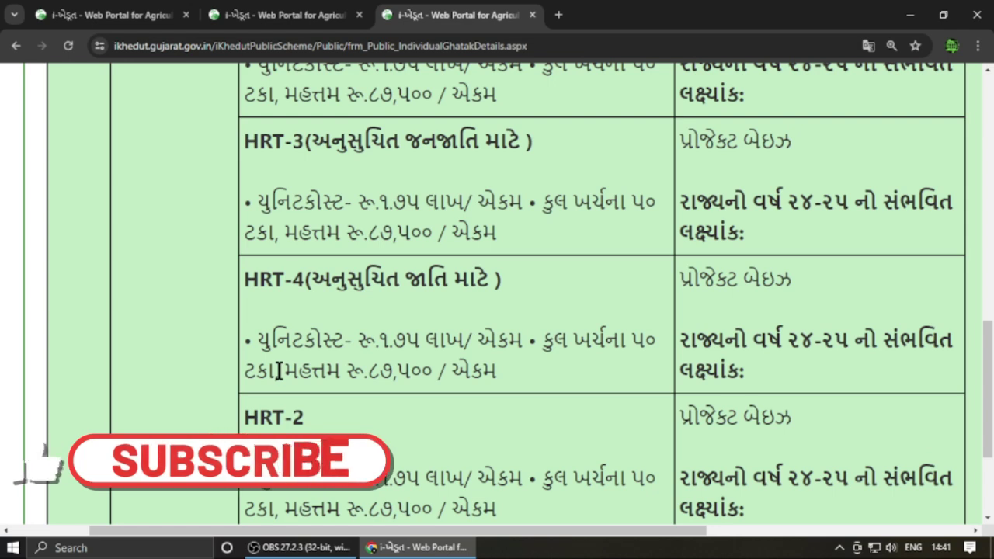
scroll(279, 371, down, 1)
scroll(277, 371, down, 1)
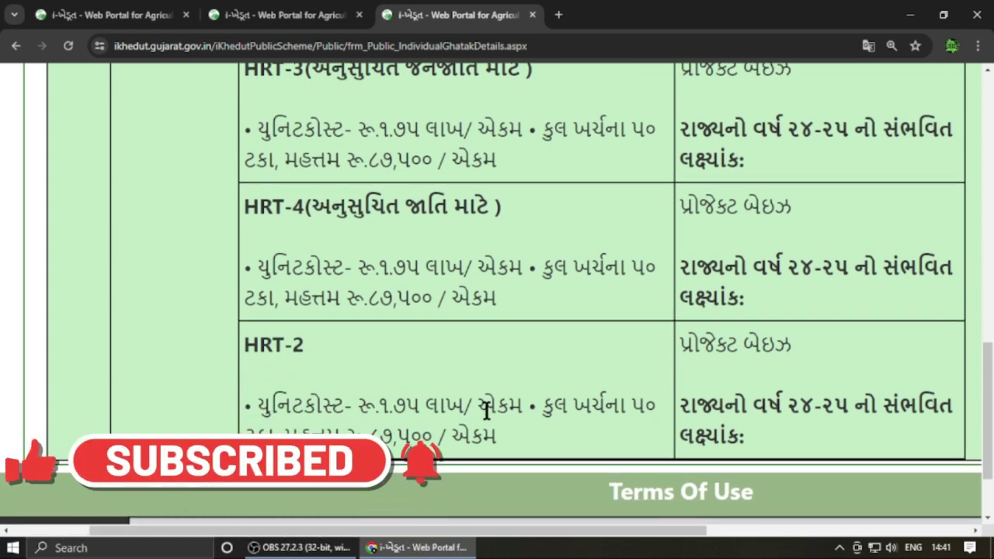
Open the application page (અરજી કરો) for the low-cost onion storage structure scheme
scroll(470, 404, up, 10)
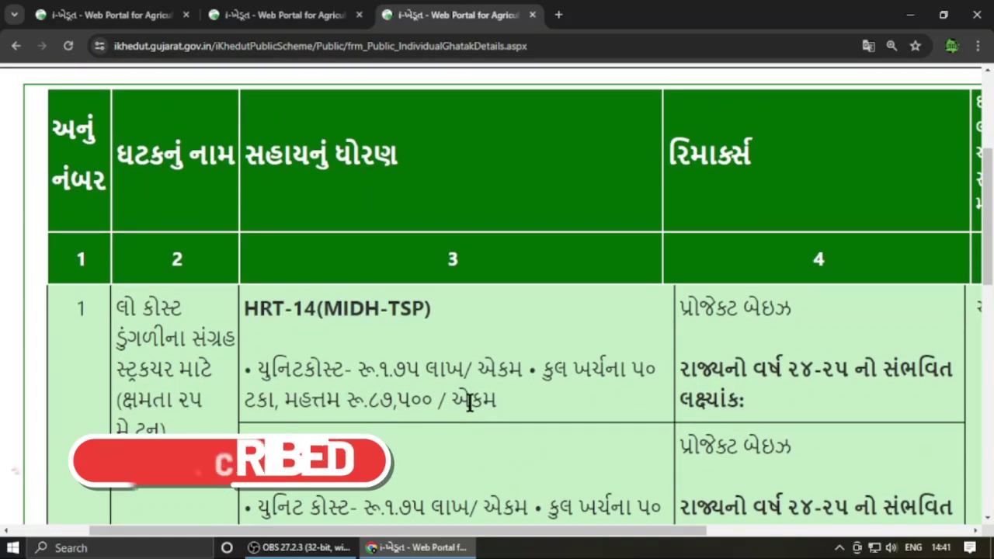
scroll(466, 427, down, 2)
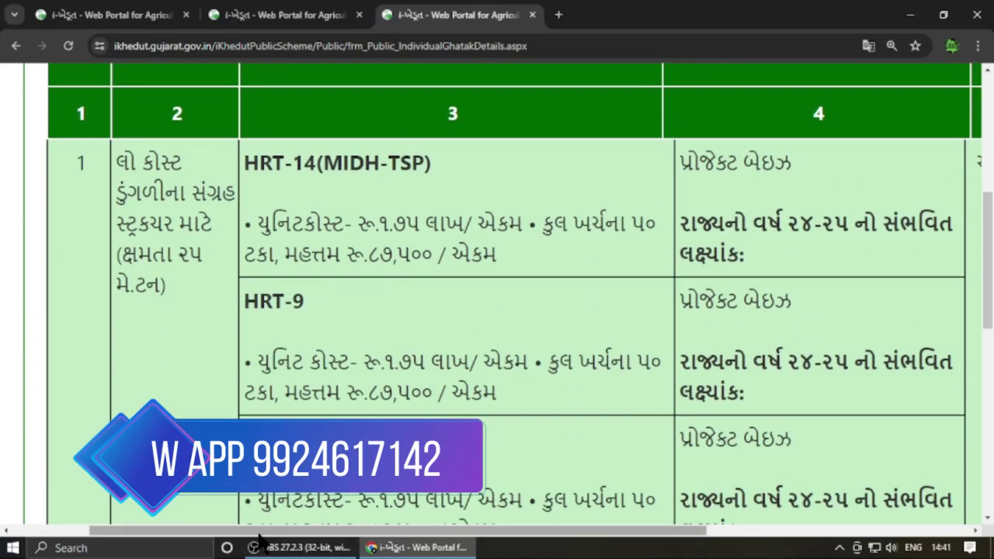
drag(261, 532, 524, 532)
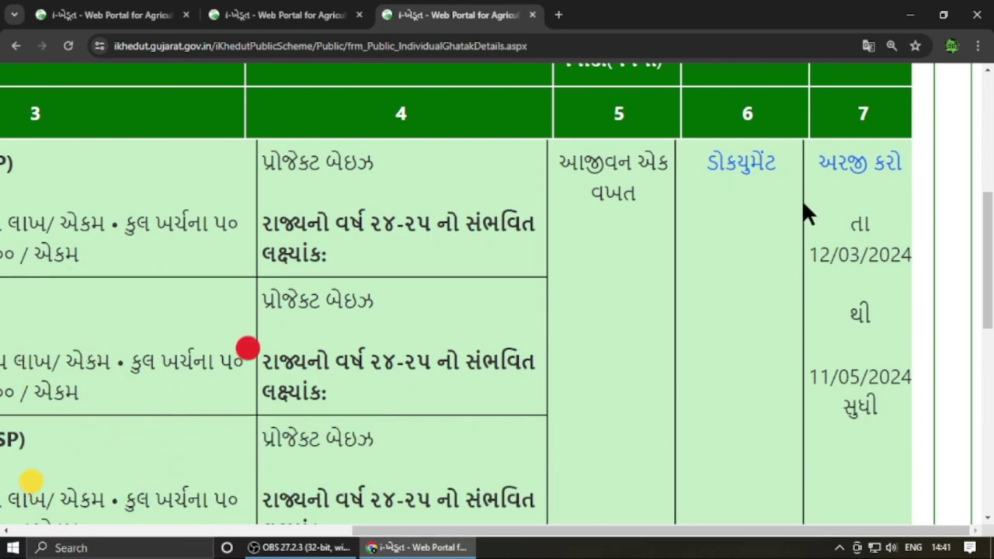
click(853, 165)
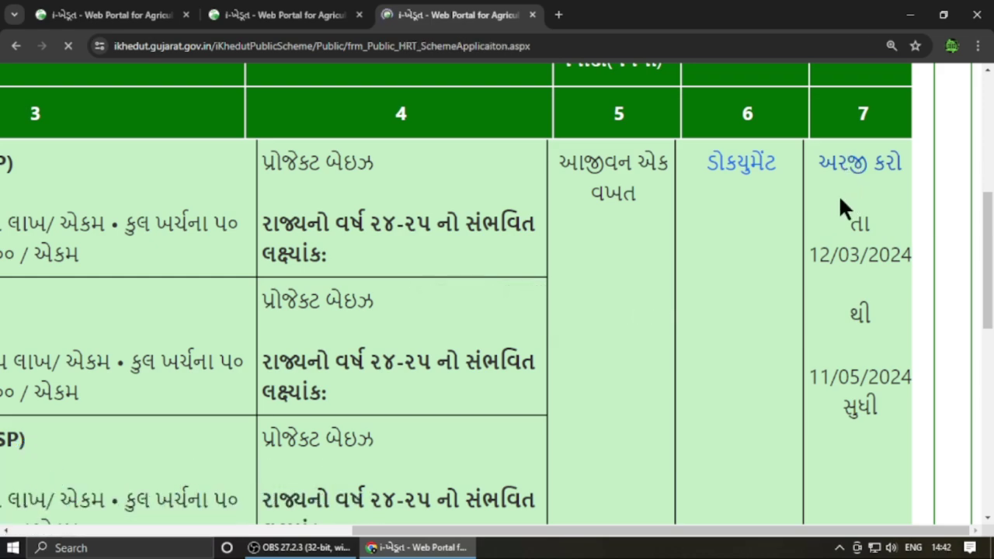
Answer ના to the registered applicant question, proceed, and start a new application (નવી અરજી)
scroll(381, 268, down, 5)
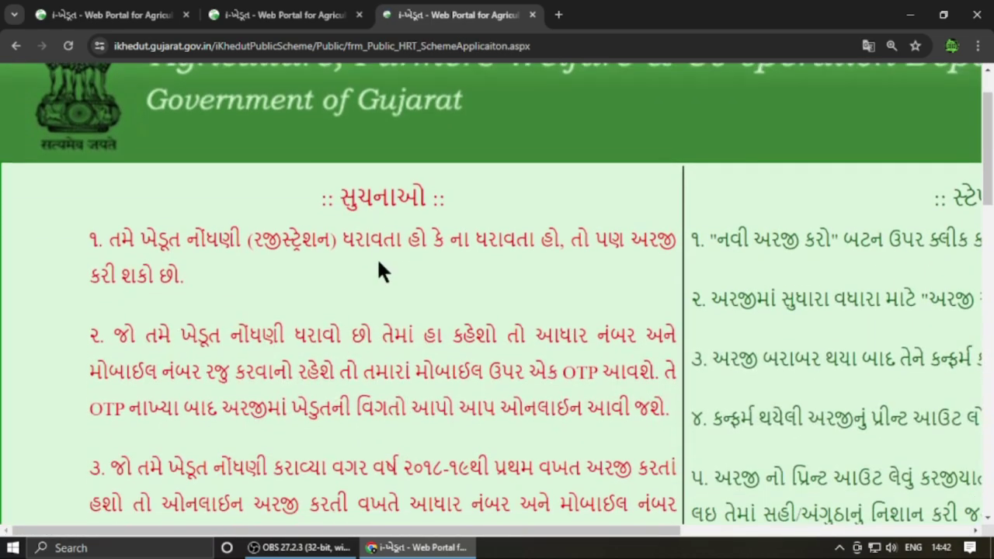
scroll(379, 263, down, 7)
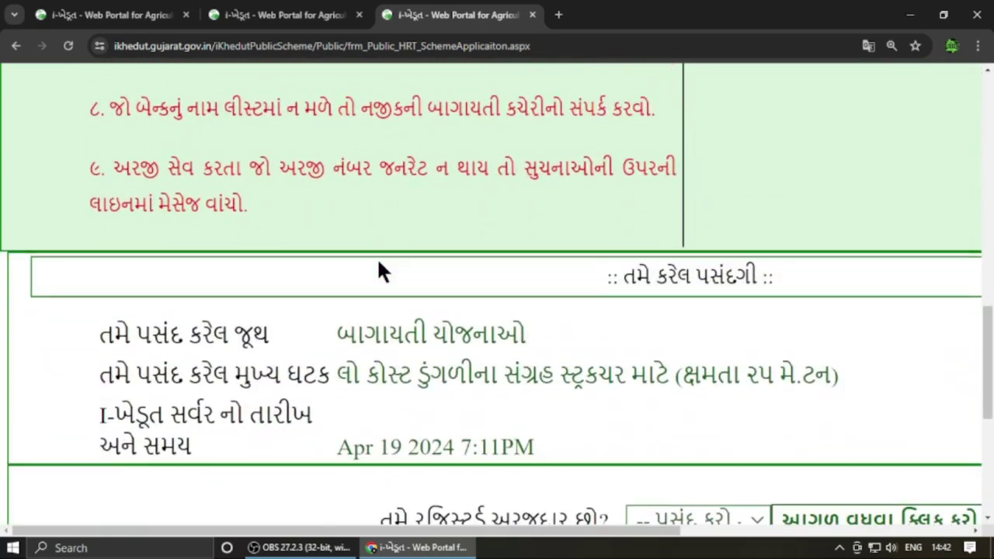
scroll(378, 268, down, 3)
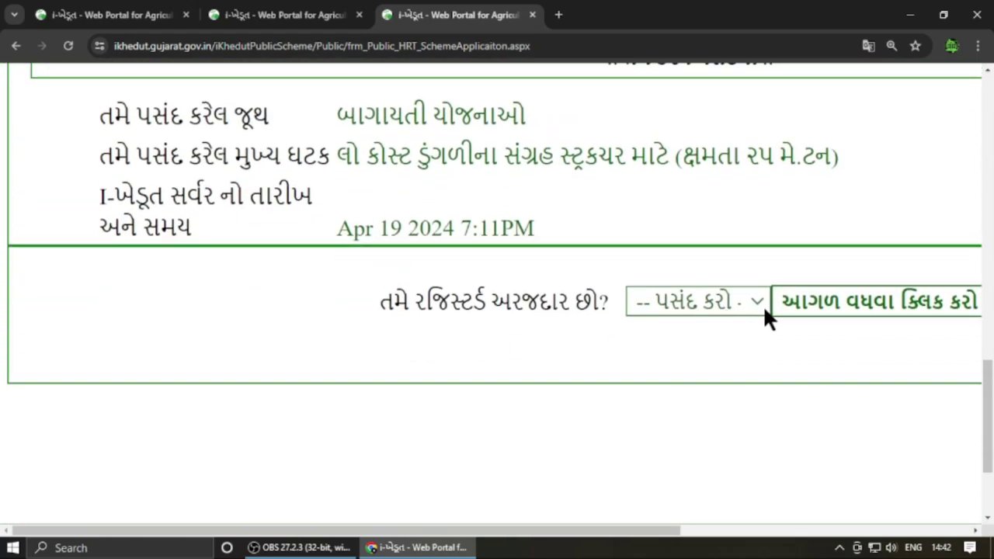
click(758, 302)
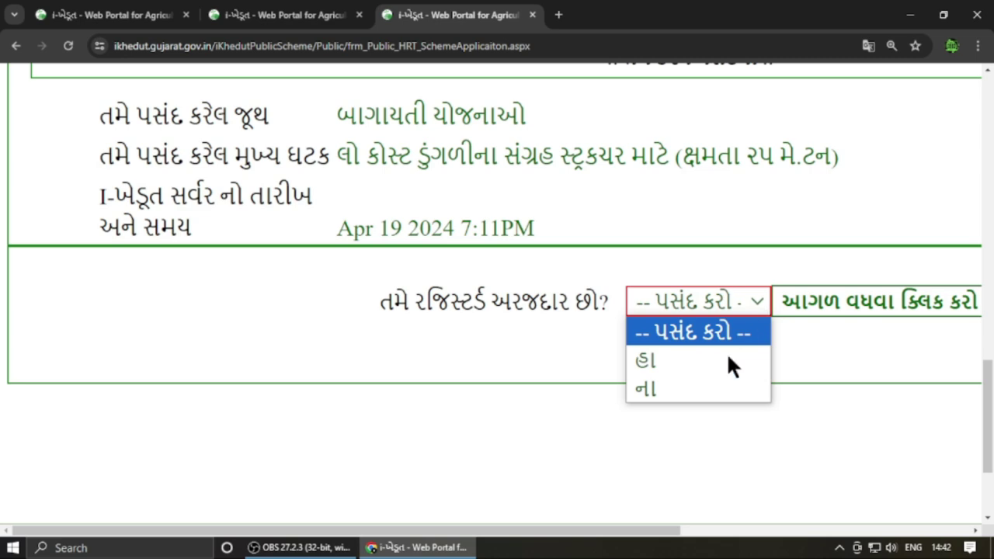
click(717, 388)
click(833, 314)
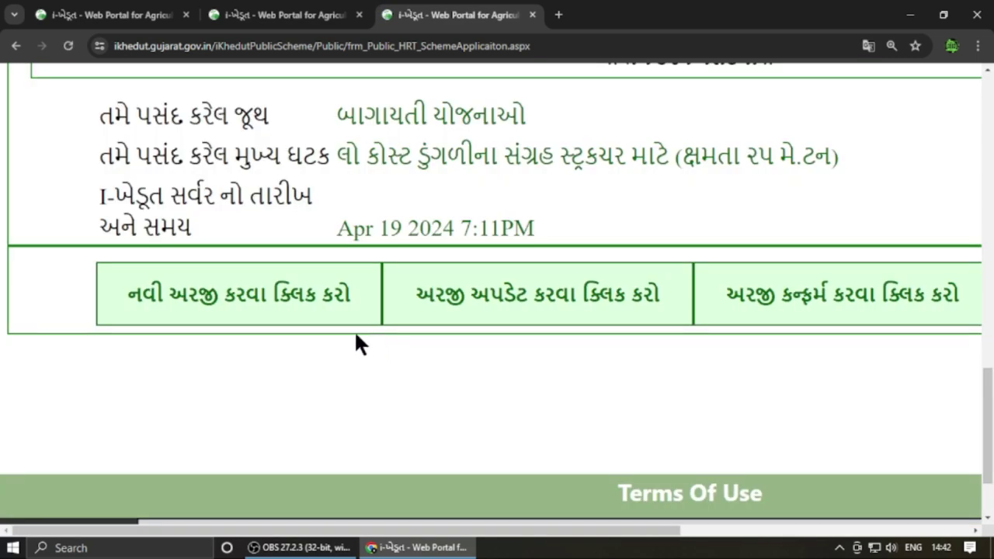
click(176, 305)
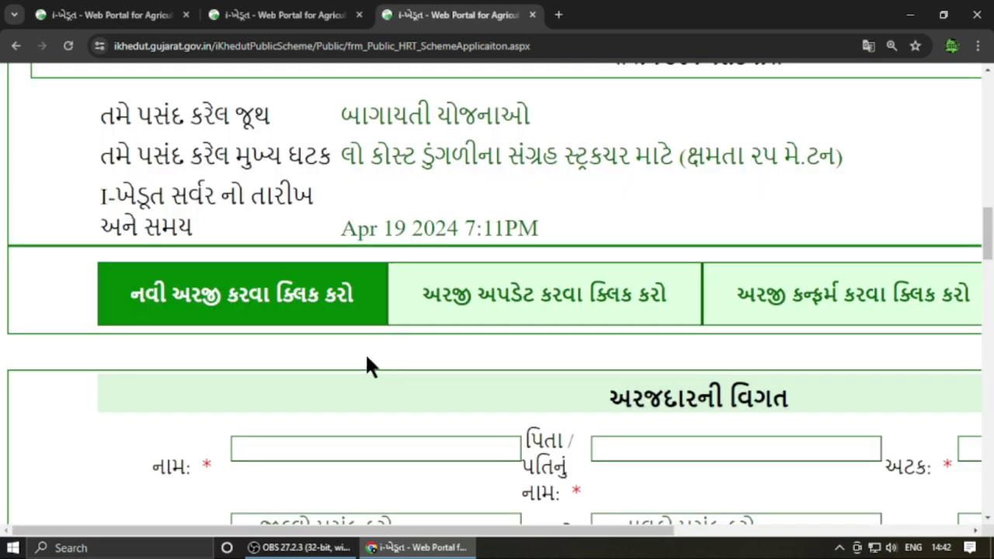
Review the name, father's or husband's name and surname fields in the applicant details (અરજદારની વિગત)
key(ctrl+minus)
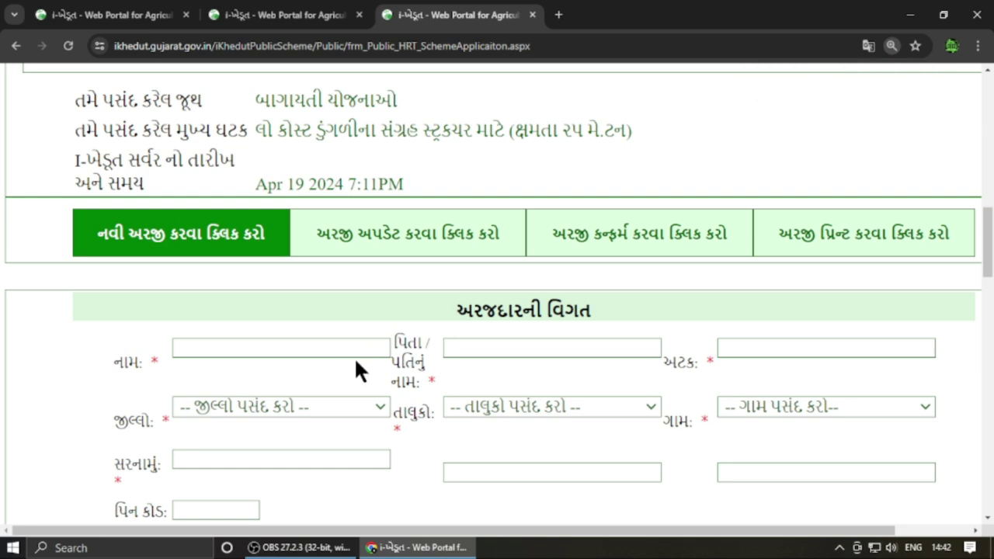
key(ctrl+plus)
scroll(355, 370, down, 2)
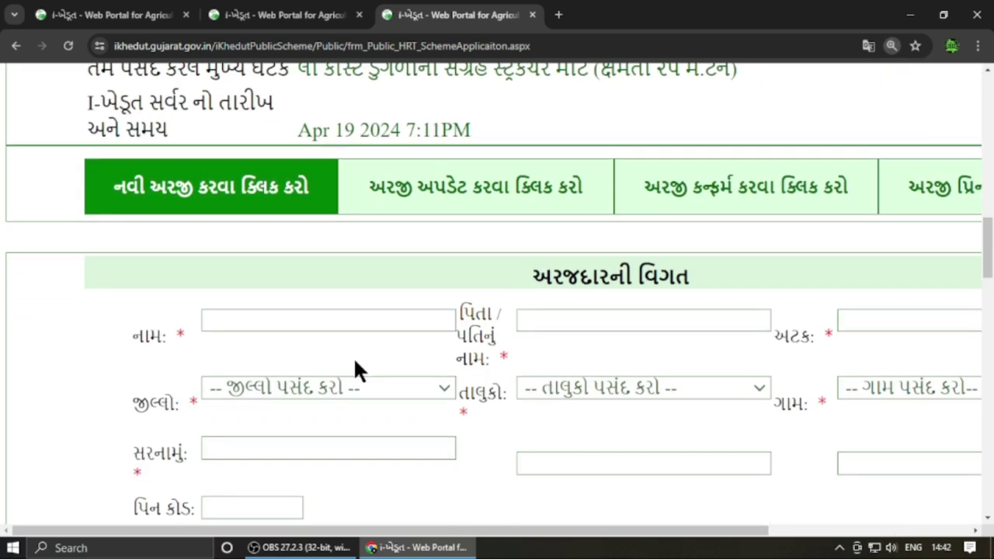
click(291, 247)
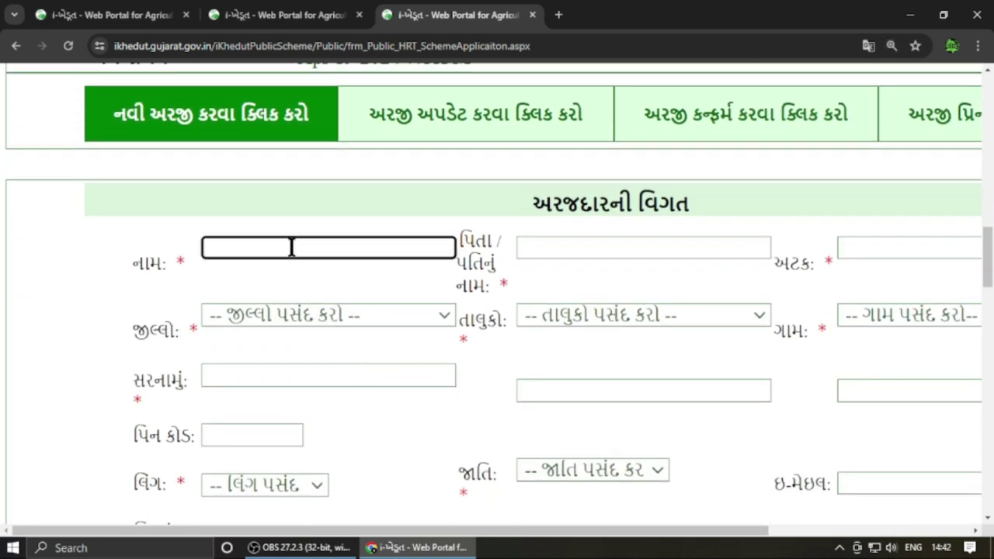
click(550, 249)
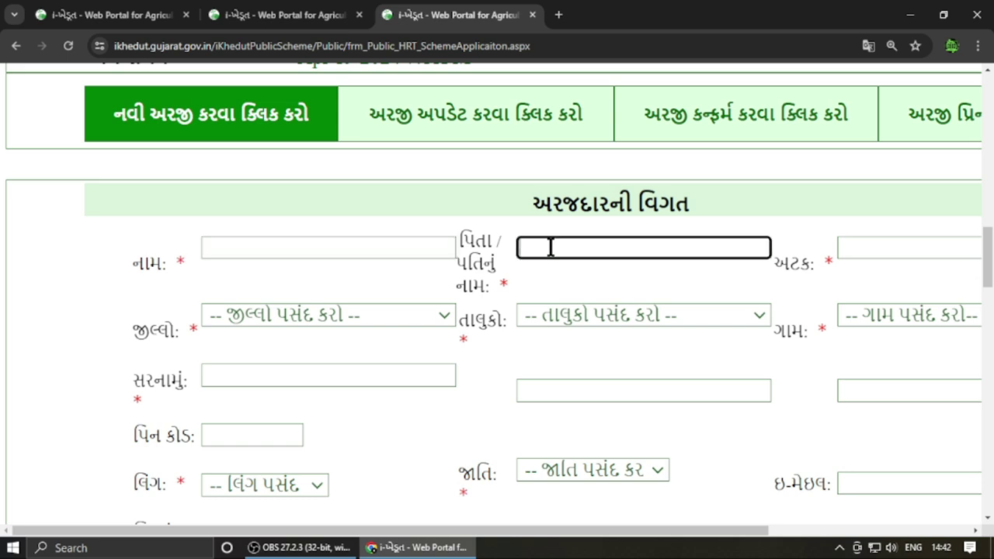
click(843, 247)
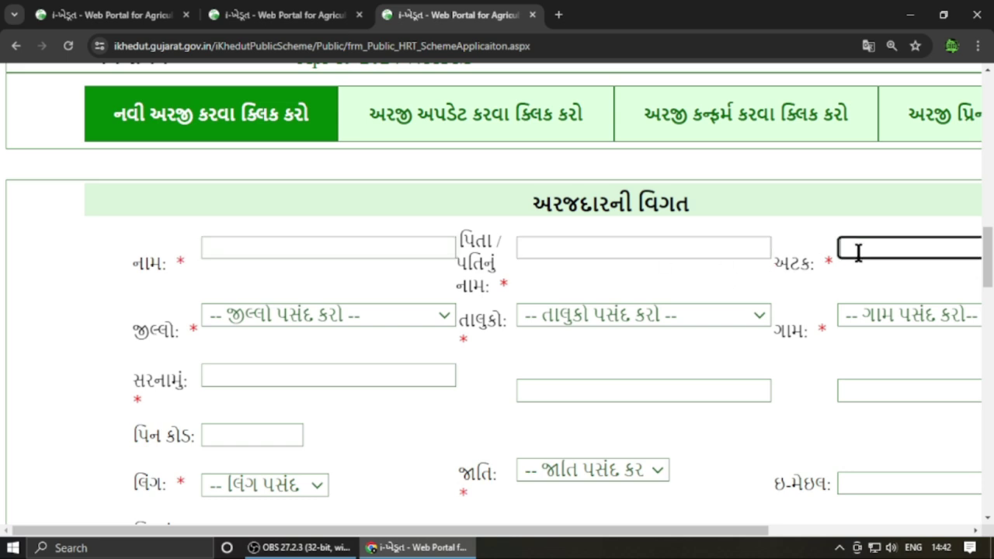
Review the district (જીલ્લો), taluka (તાલુકો) and village (ગામ) selections in the applicant details
click(307, 330)
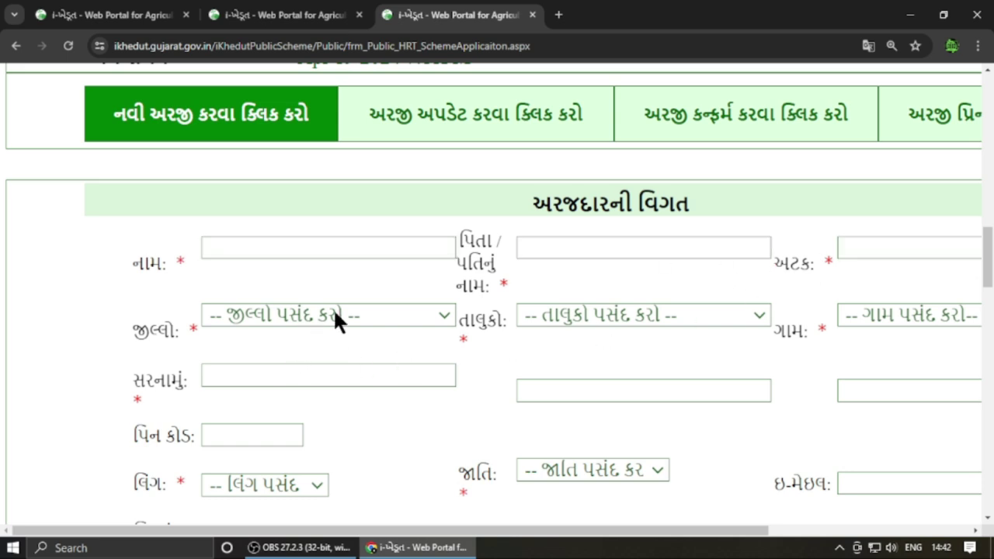
click(339, 314)
click(596, 314)
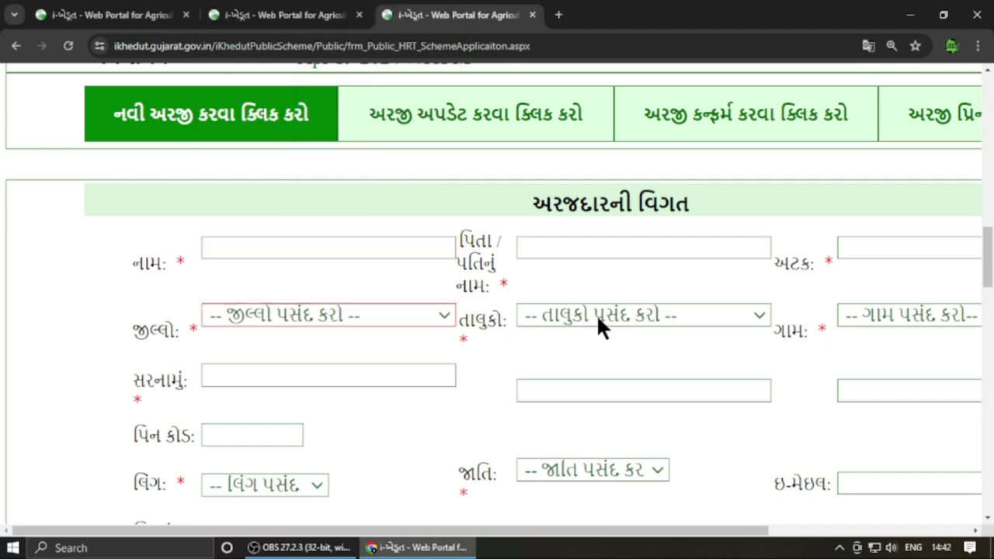
click(596, 314)
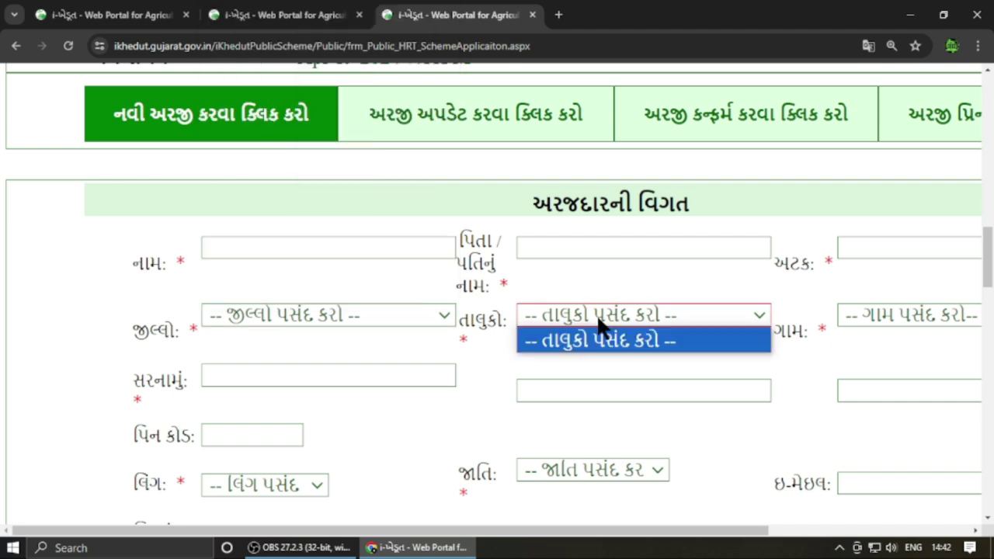
click(886, 315)
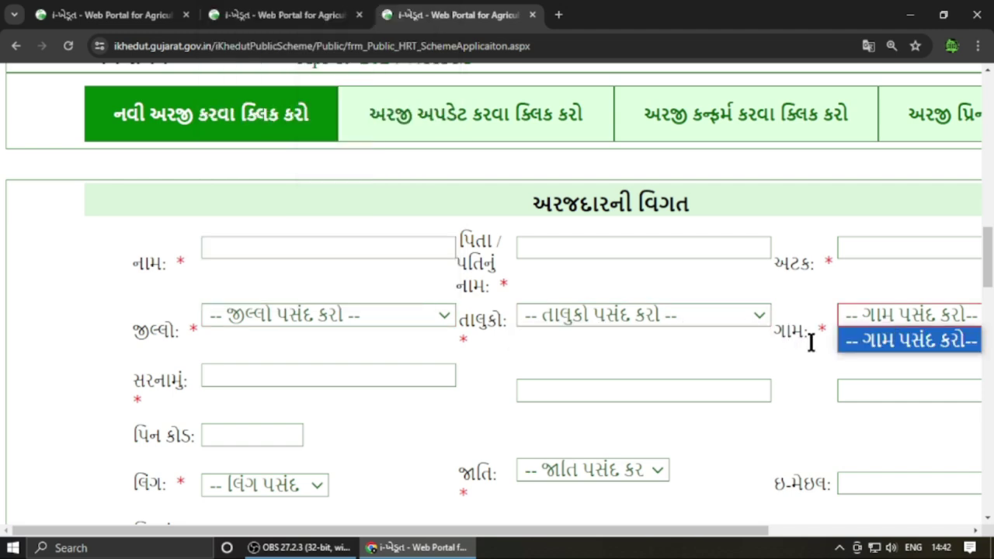
Review the three address (સરનામું) fields and the postal code (પિન કોડ) field of the applicant details
click(290, 373)
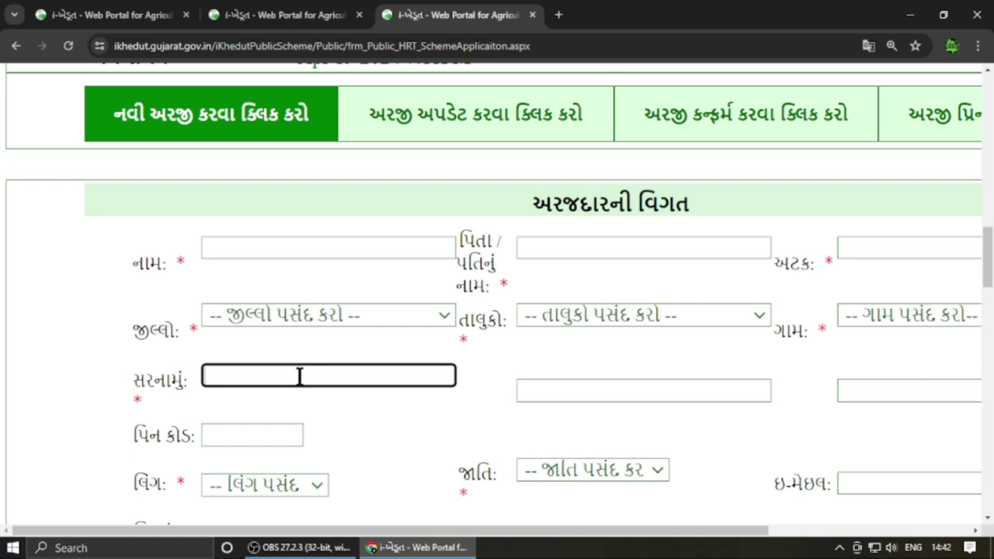
click(565, 388)
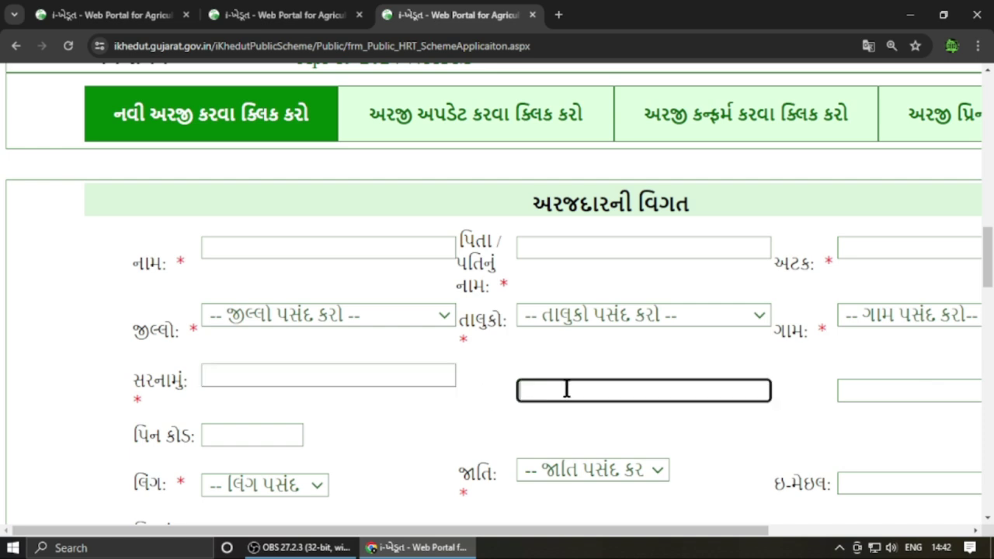
click(853, 391)
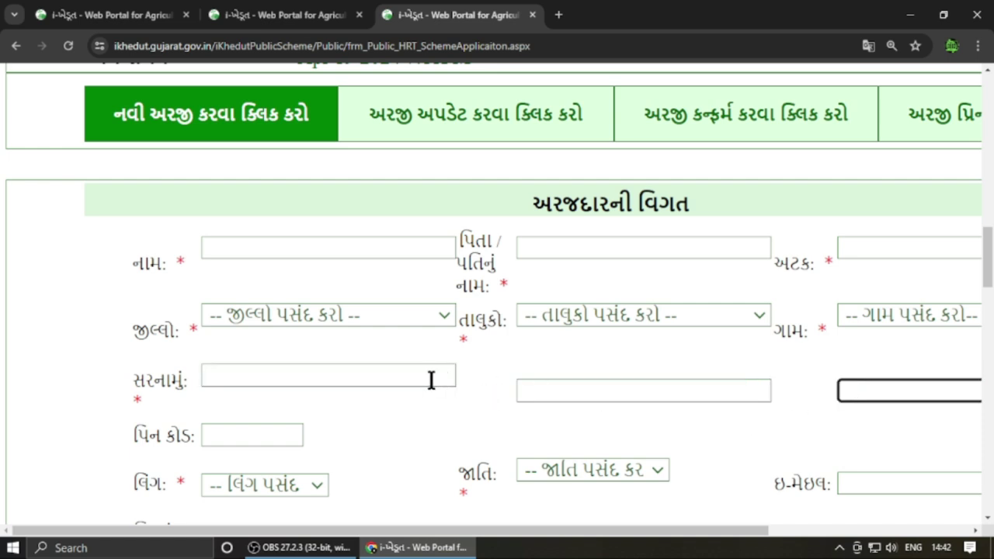
scroll(369, 395, down, 1)
click(244, 360)
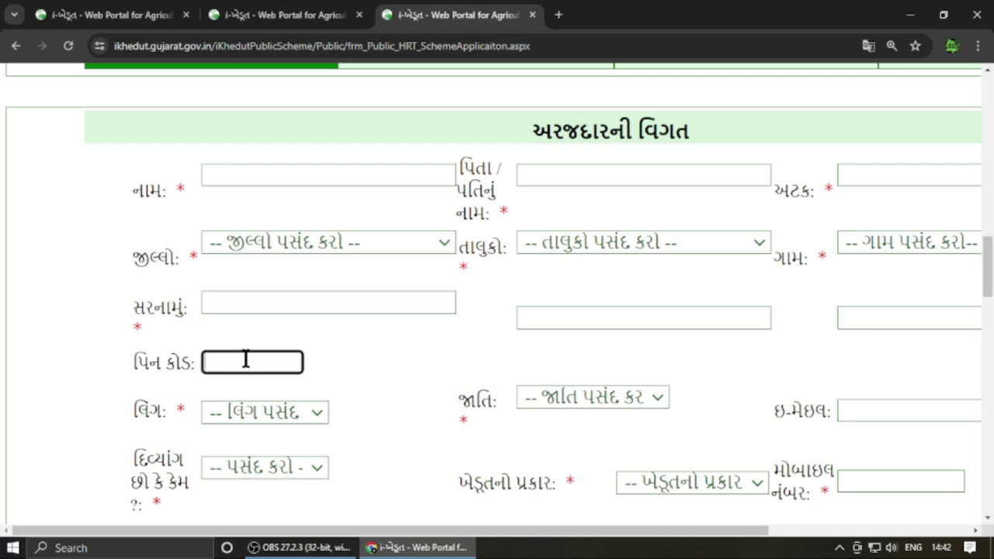
Review the gender (લિંગ) and caste (જાતિ) options and the e-mail field without choosing anything
scroll(344, 403, down, 1)
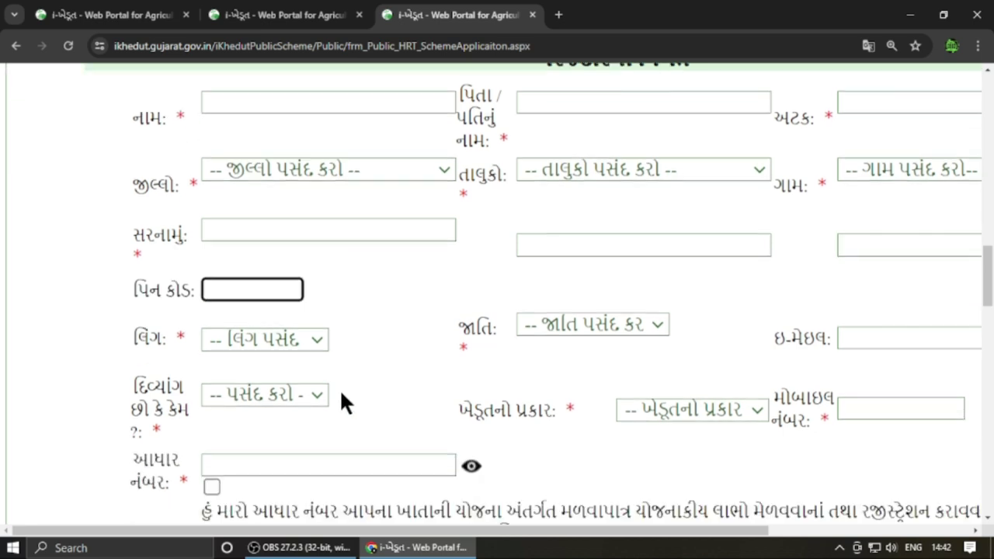
click(308, 342)
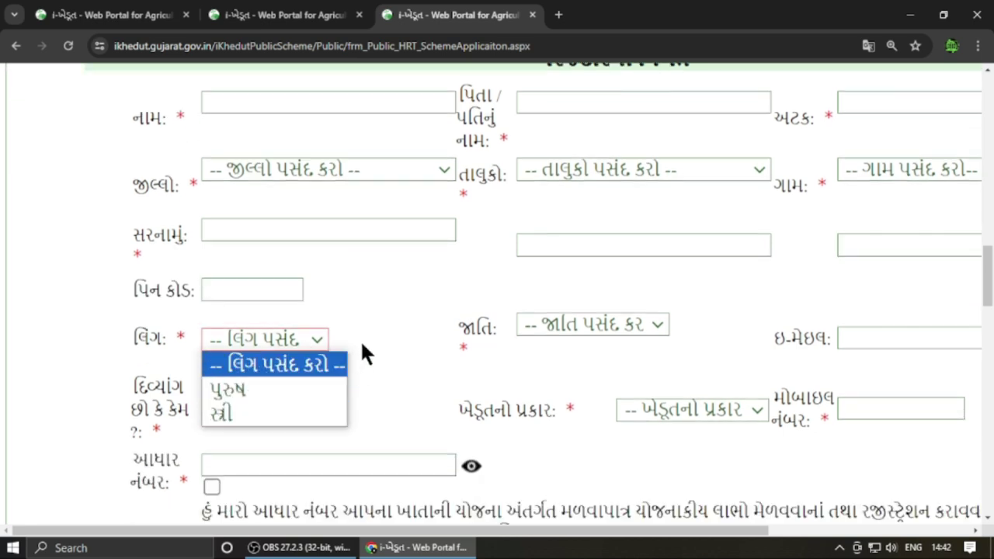
click(583, 329)
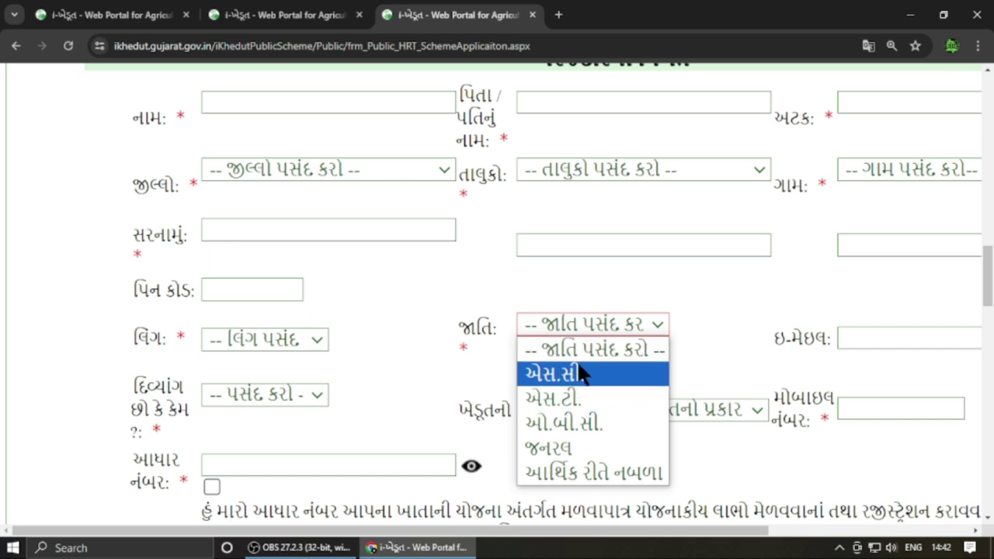
click(723, 311)
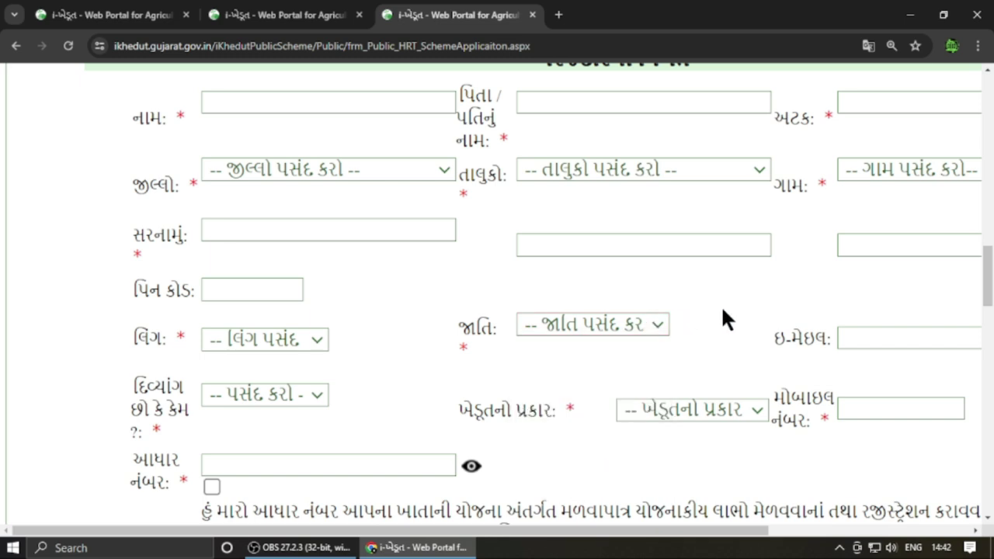
click(865, 339)
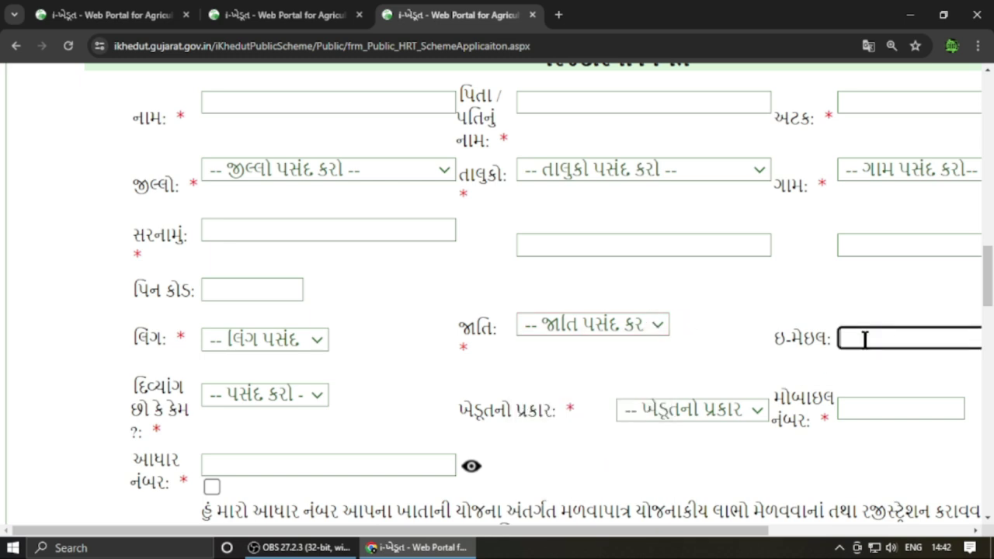
Review the disability (દિવ્યાંગ) and farmer type (ખેડૂતનો પ્રકાર) options without choosing any, dismissing the ad notification
click(267, 395)
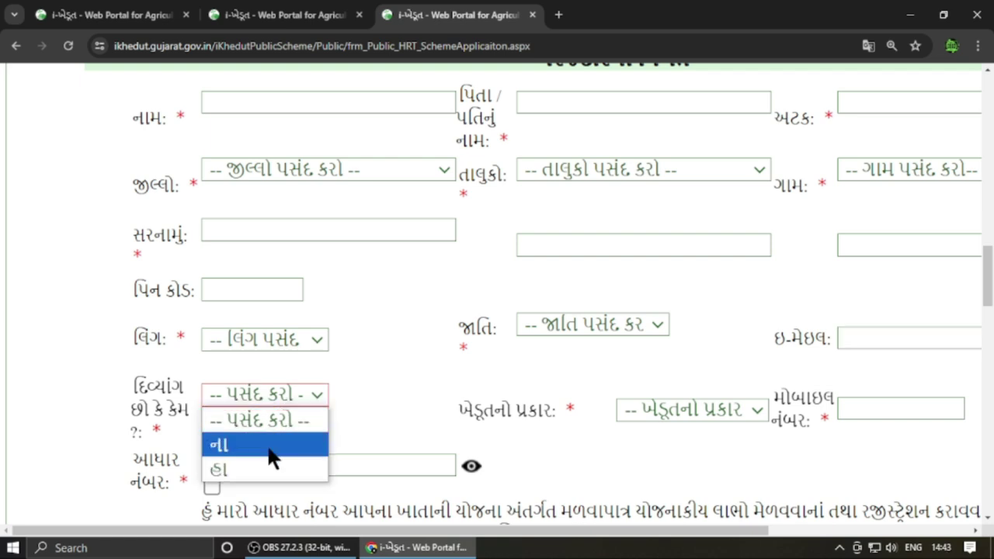
click(377, 394)
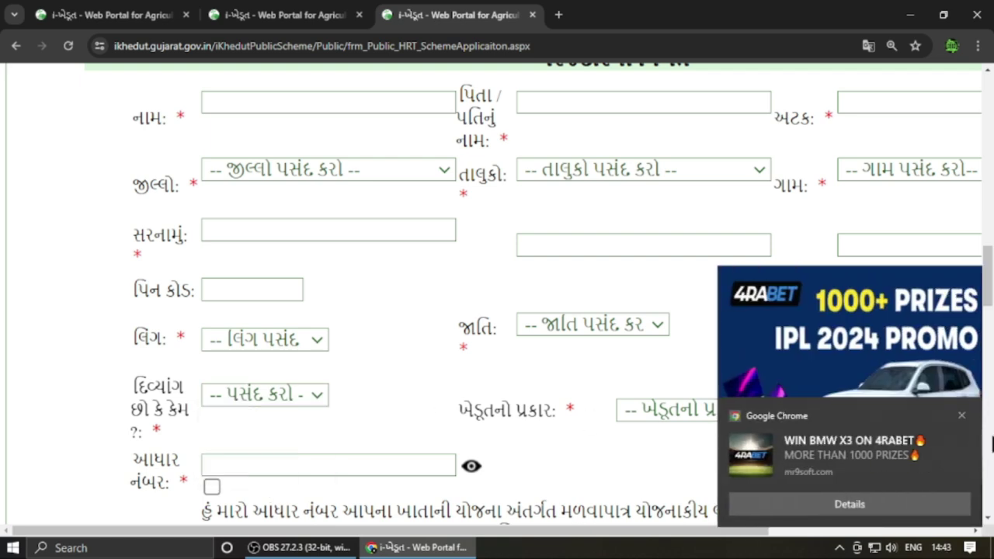
click(962, 417)
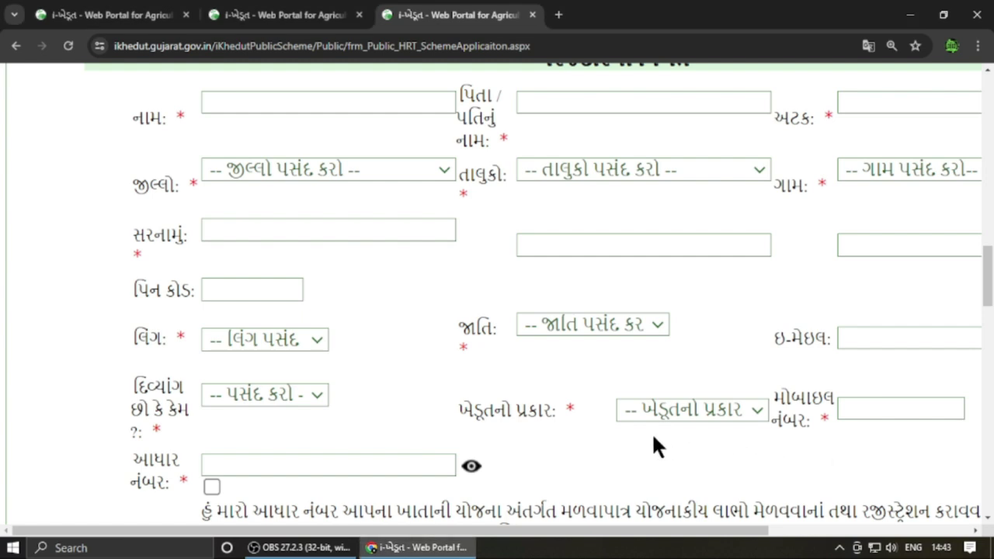
click(693, 409)
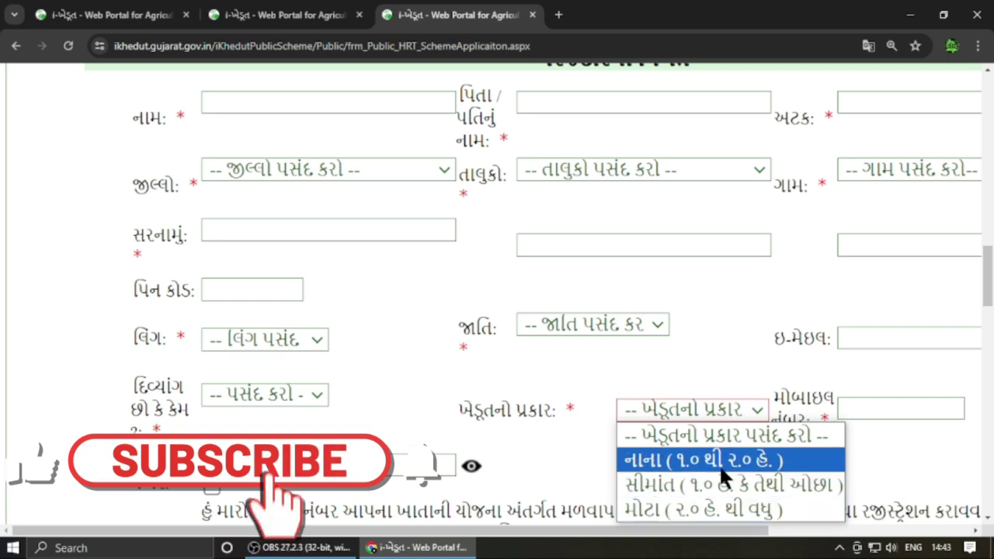
click(680, 358)
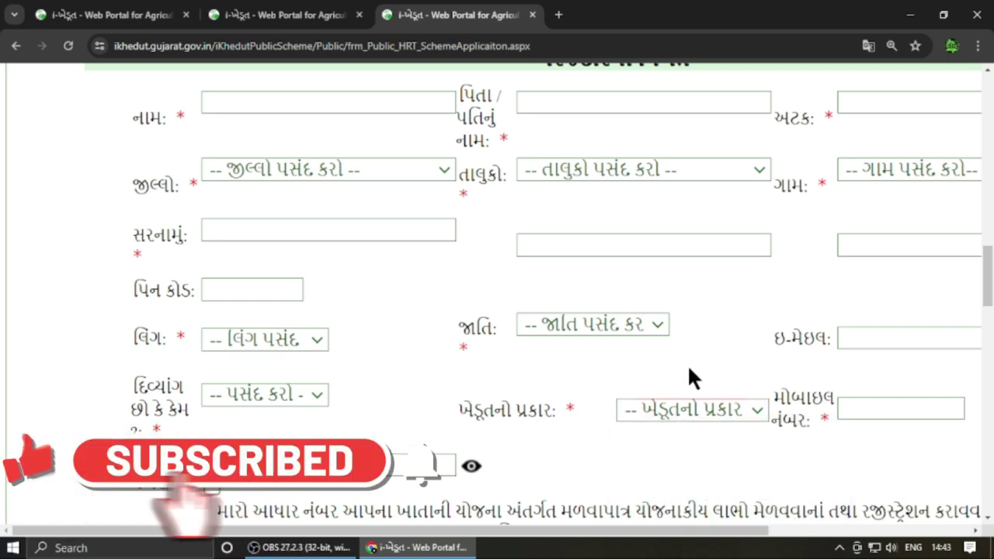
Review the mobile number (મોબાઇલ નંબર) and Aadhaar number (આધાર નંબર) fields, and tick the Aadhaar usage consent checkbox
click(870, 406)
scroll(311, 388, down, 1)
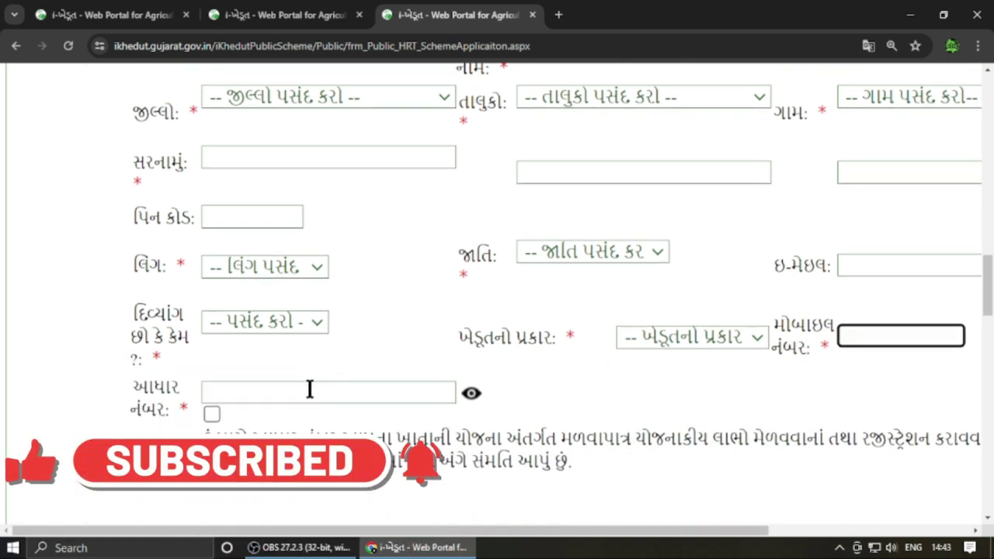
click(307, 402)
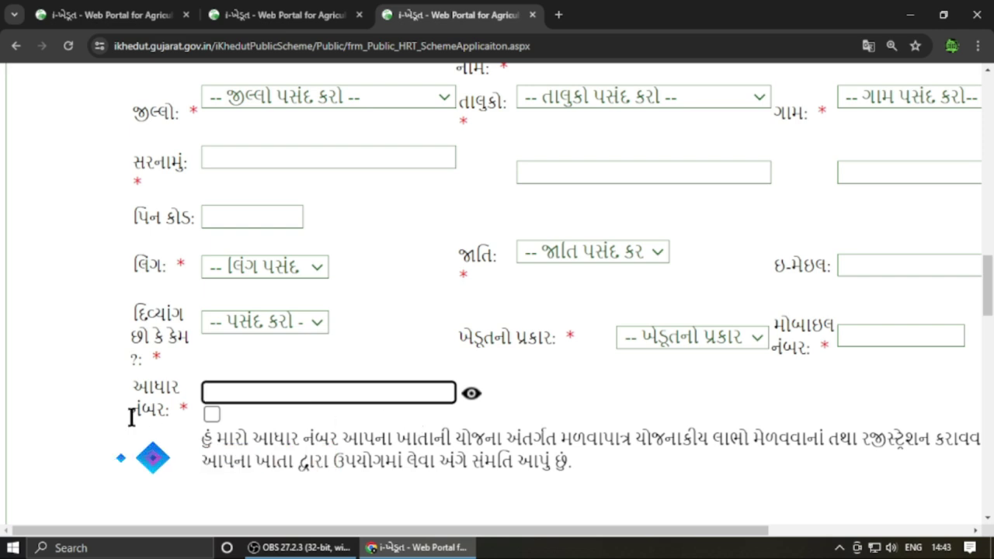
click(212, 413)
Review the ATMA registration, cooperative society and milk producers' cooperative membership options without choosing any
scroll(225, 322, down, 4)
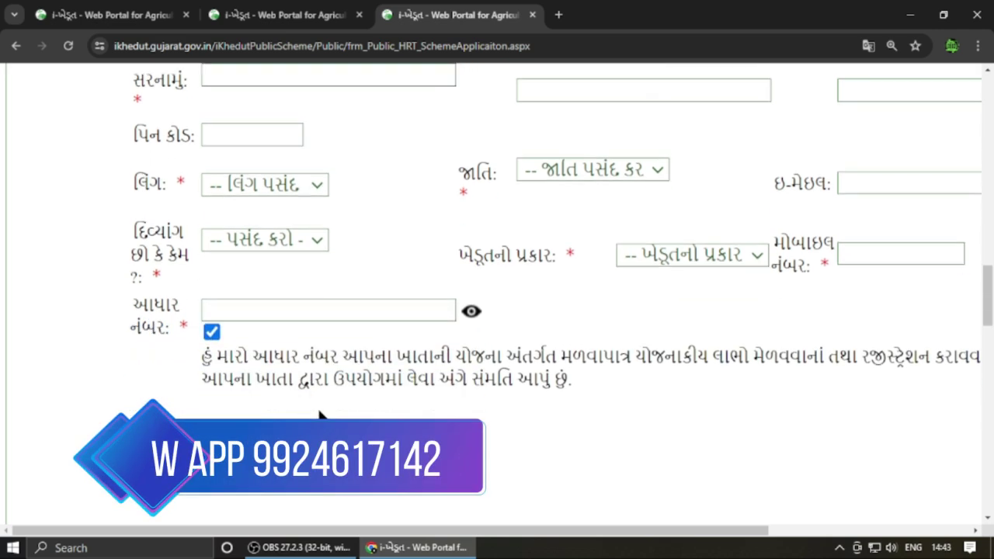
scroll(293, 371, down, 2)
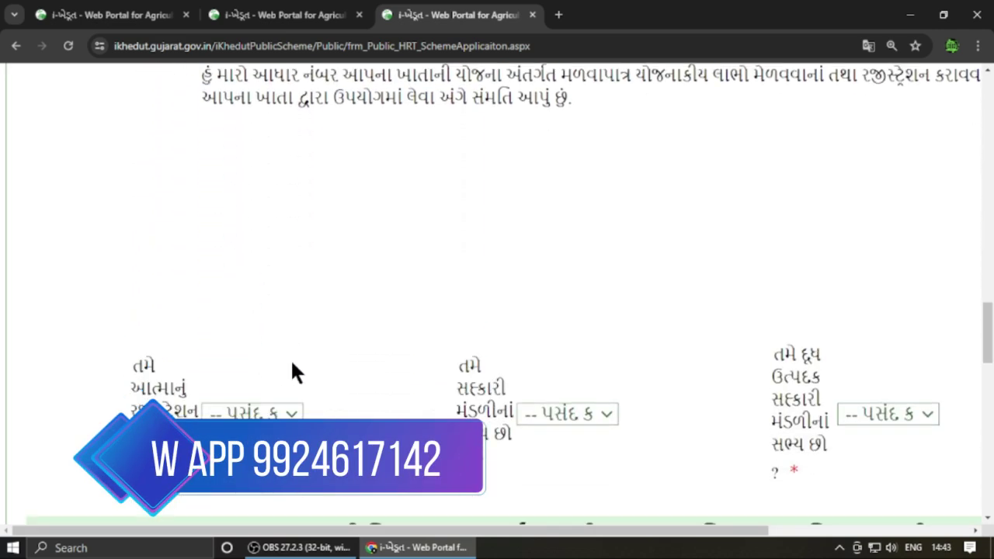
click(276, 268)
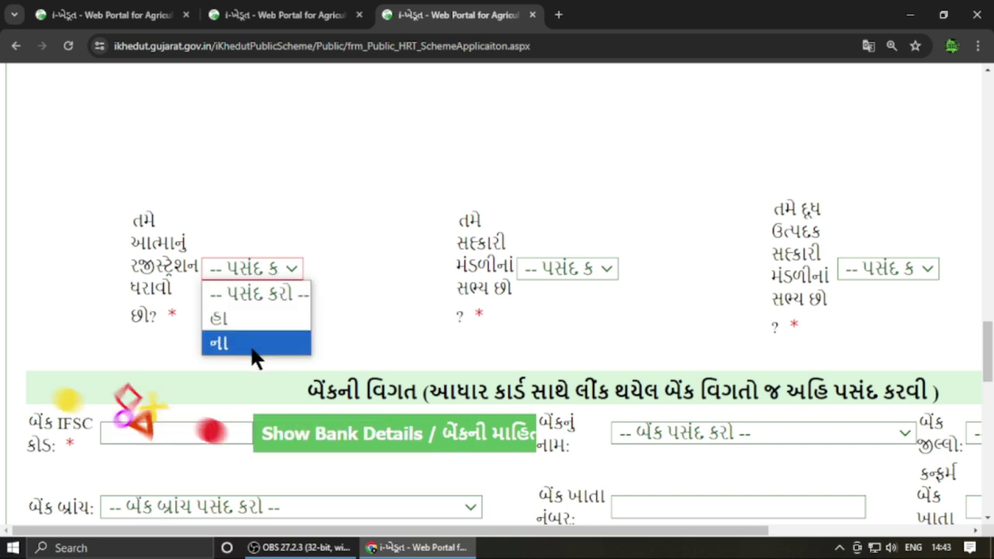
click(572, 274)
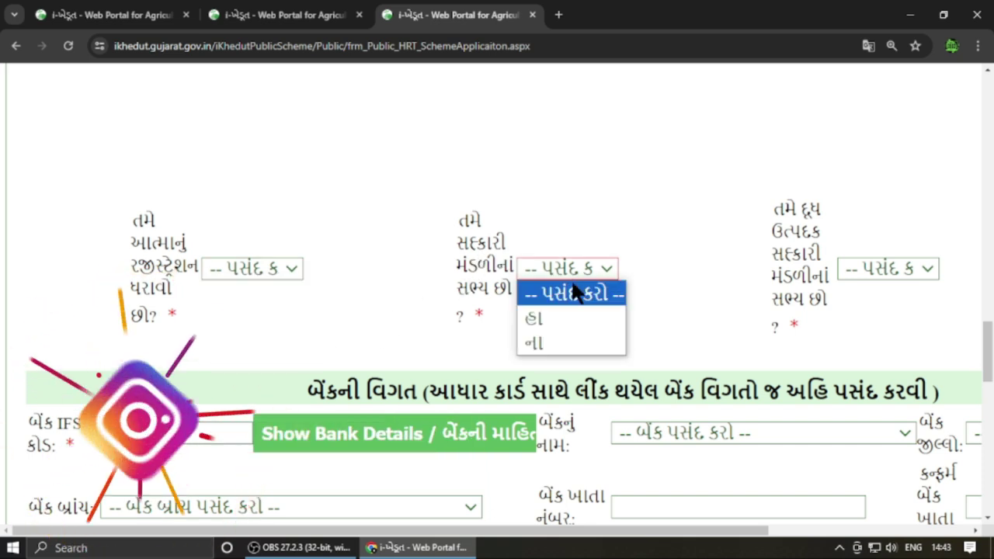
click(892, 258)
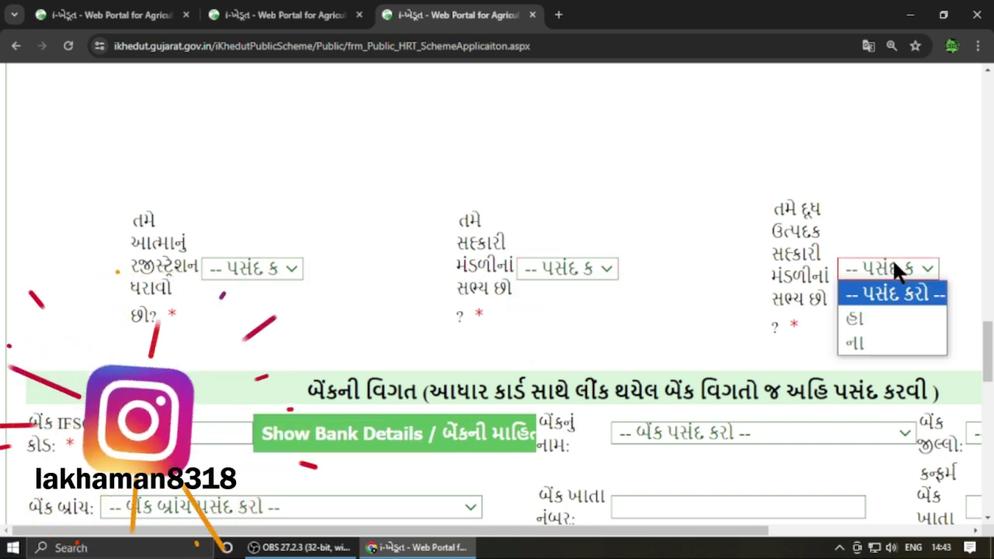
Review the bank name (બેંકનું નામ), bank branch (બેંક બ્રાંચ) and account number (બેંક ખાતા નંબર) fields of the bank details
scroll(415, 250, down, 4)
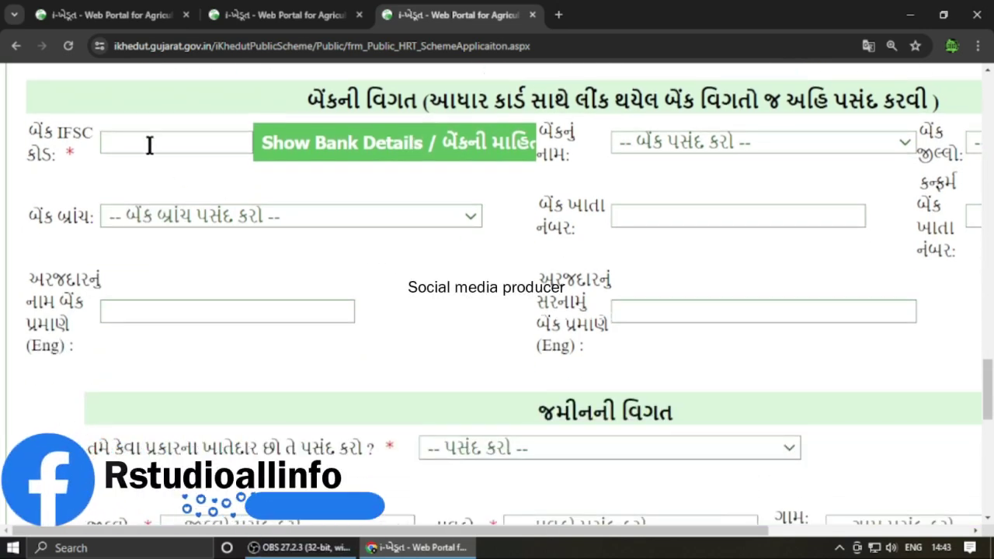
click(672, 148)
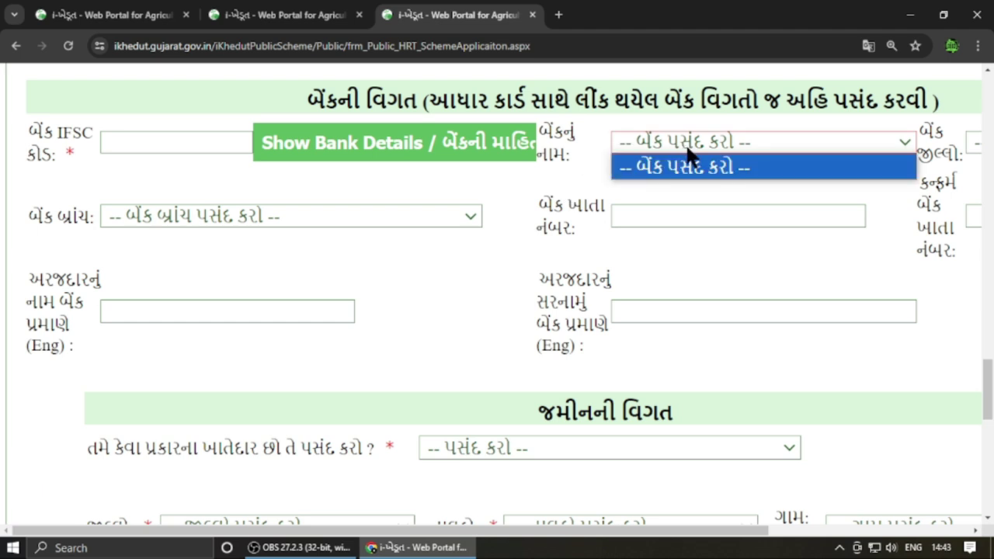
click(235, 217)
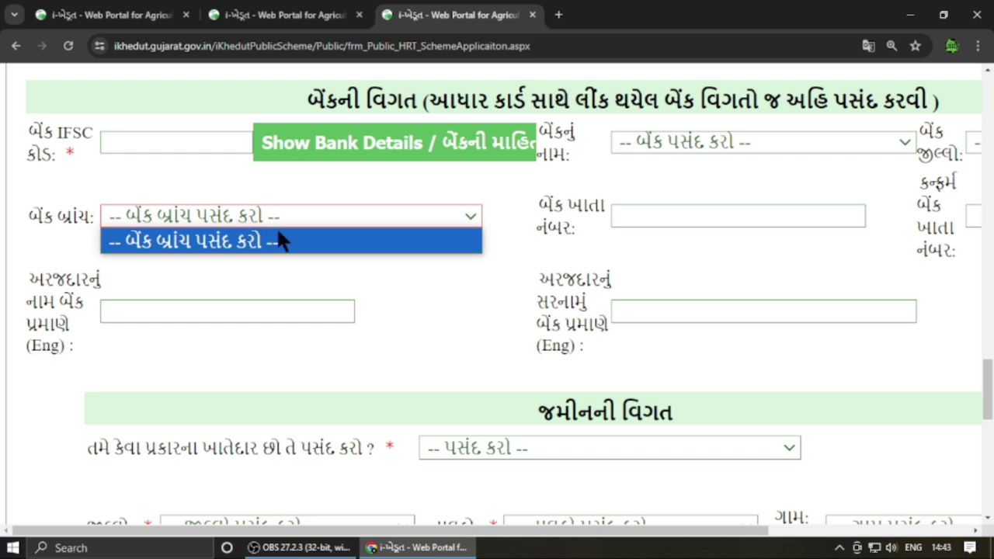
click(667, 214)
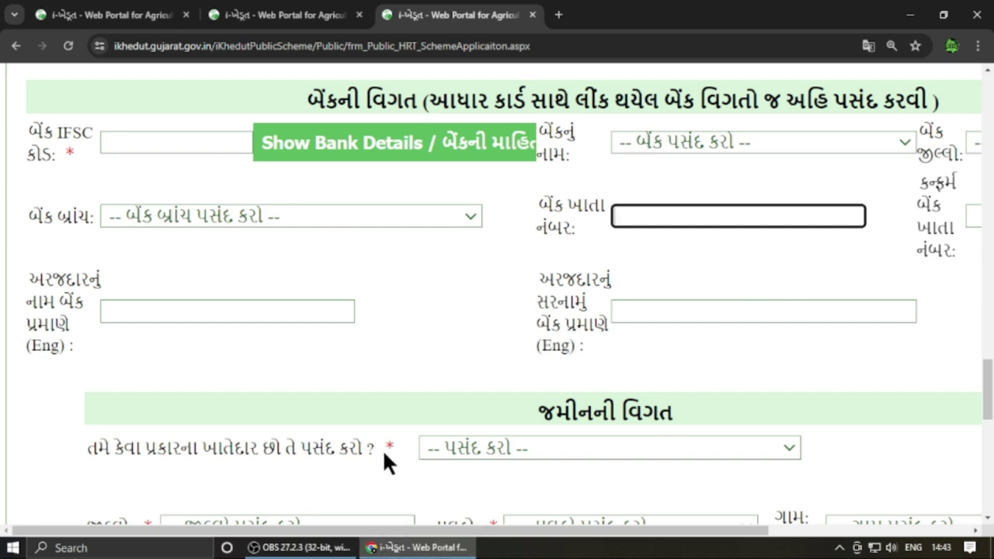
Review the account number confirmation field and the fields for the applicant's name and address as per the bank
key(ctrl+minus)
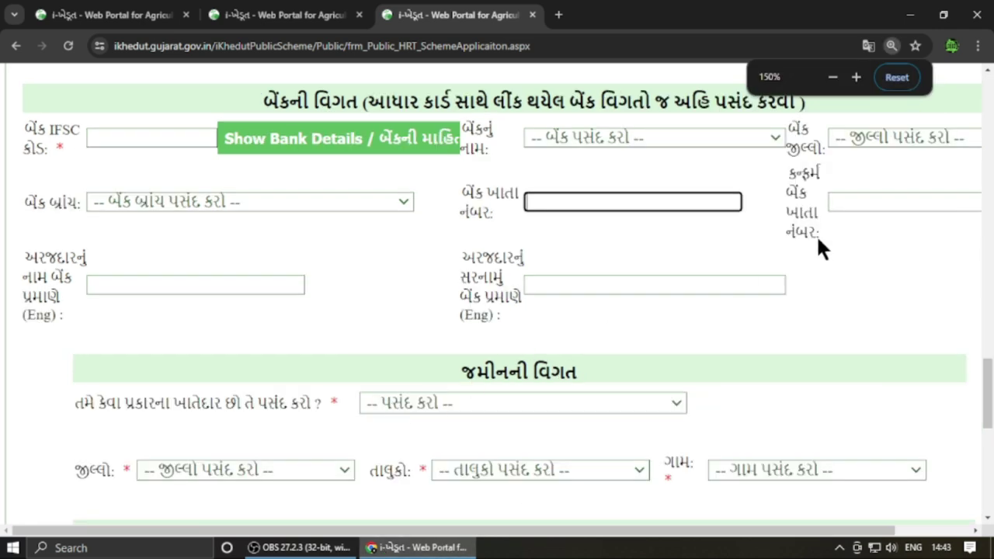
click(853, 205)
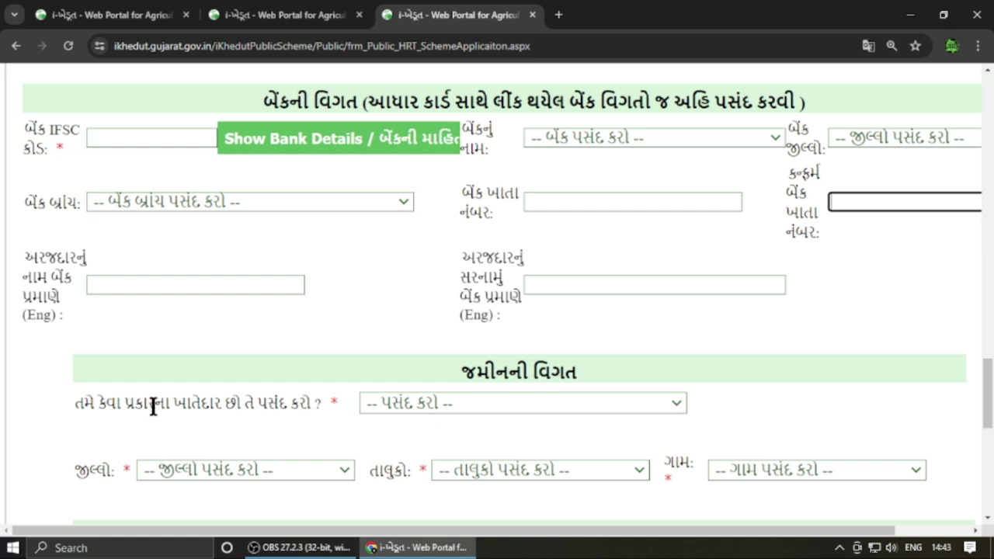
click(143, 284)
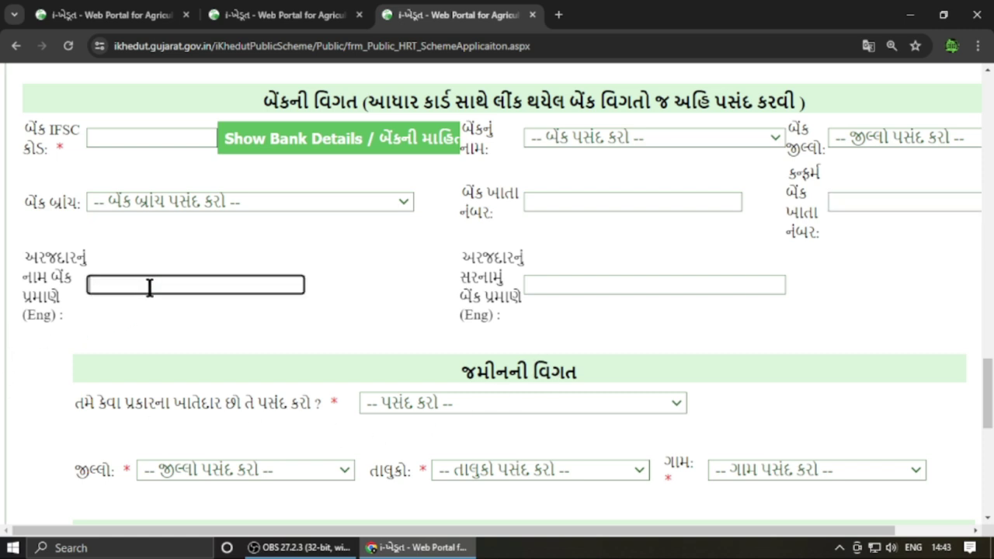
click(579, 285)
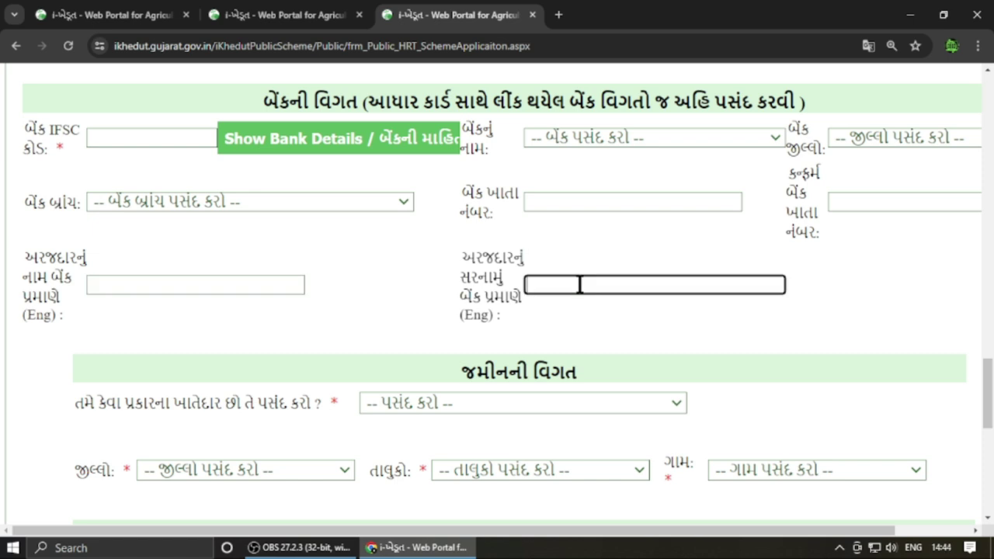
Set the landholder type in the land details (જમીનની વિગત) to "જમીન રેકોર્ડ ધરાવું છું"
scroll(237, 365, down, 1)
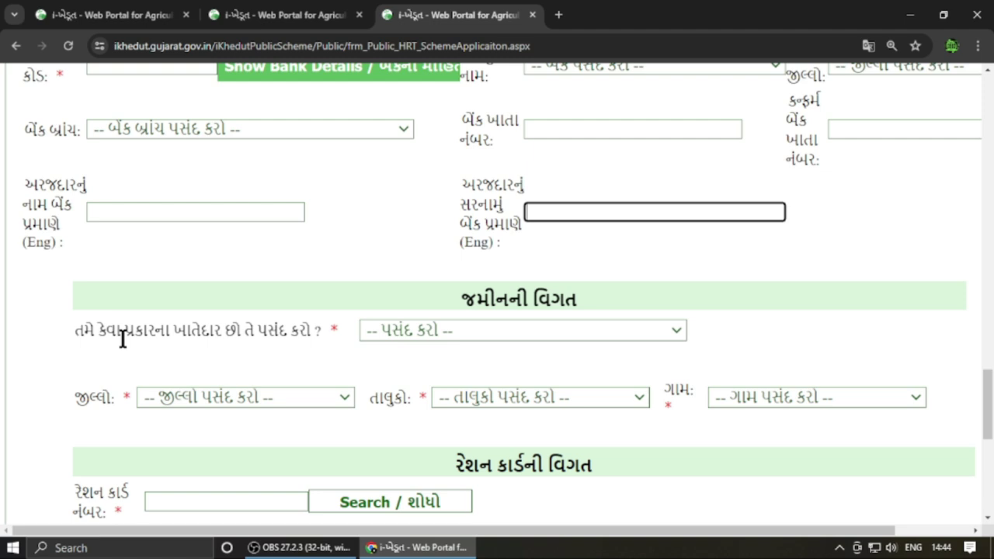
scroll(125, 341, down, 1)
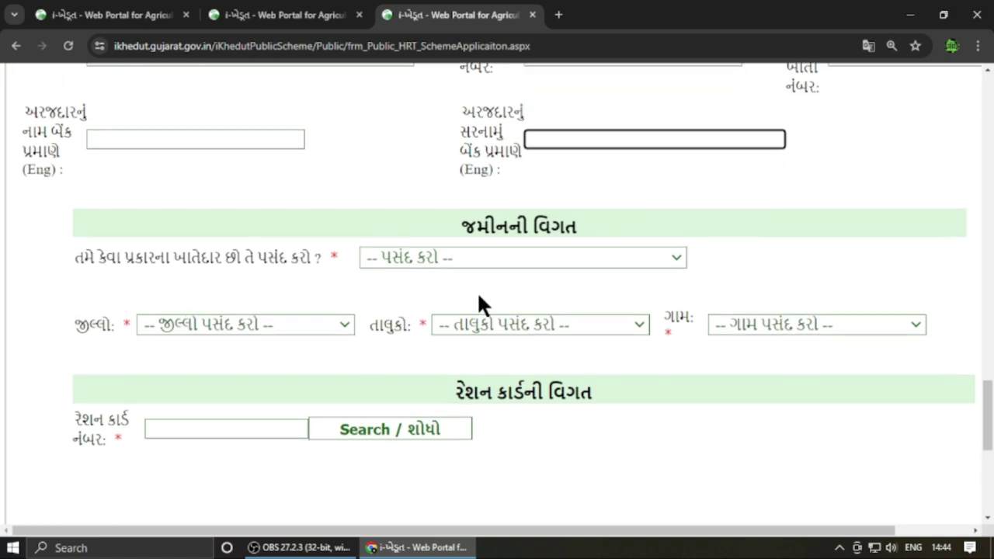
click(492, 258)
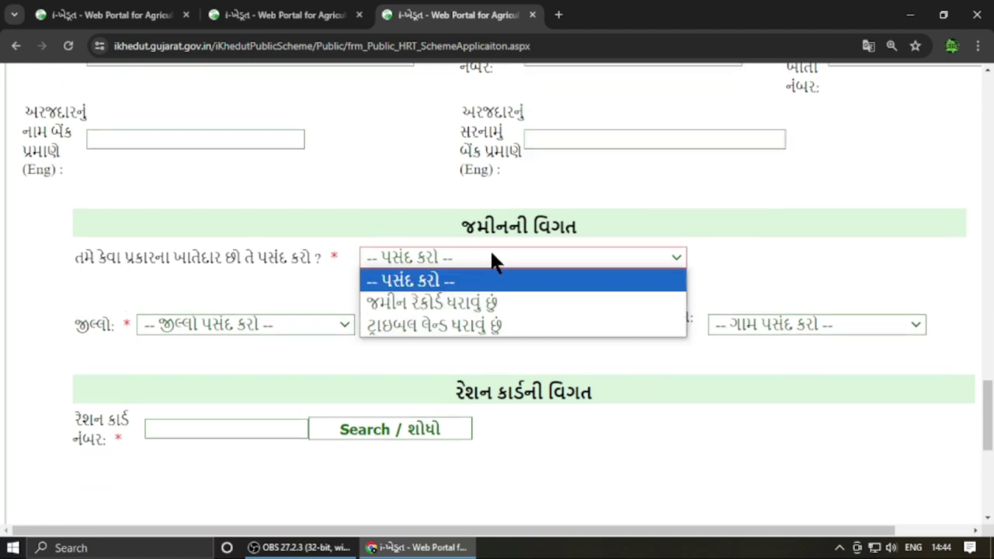
click(503, 304)
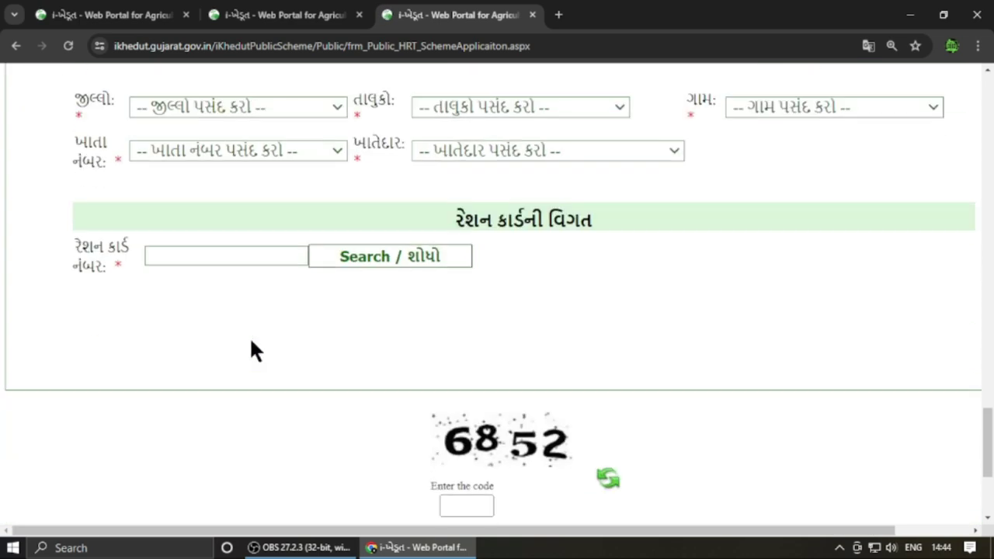
Review the account number (ખાતા નંબર) and account holder (ખાતેદાર) lists of the land details
scroll(249, 339, up, 2)
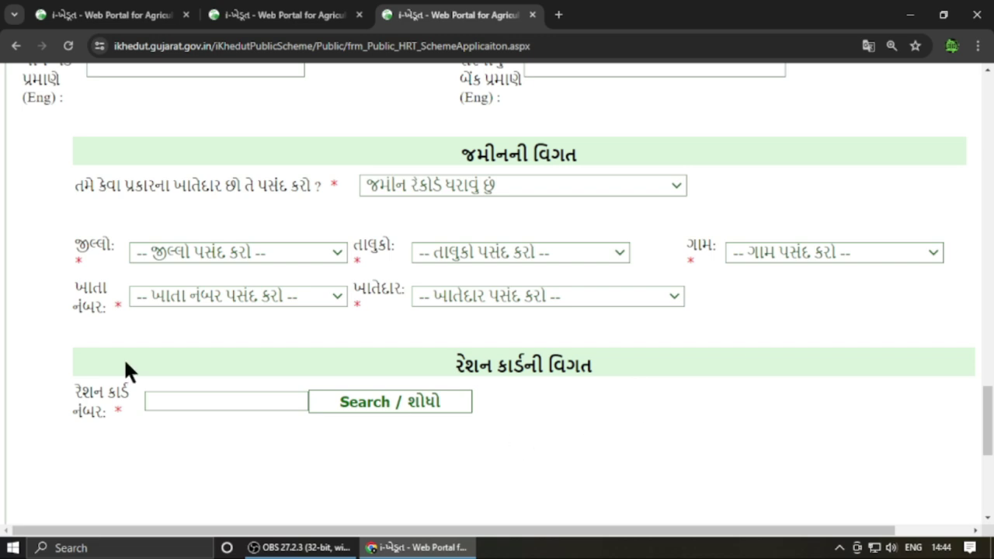
click(223, 299)
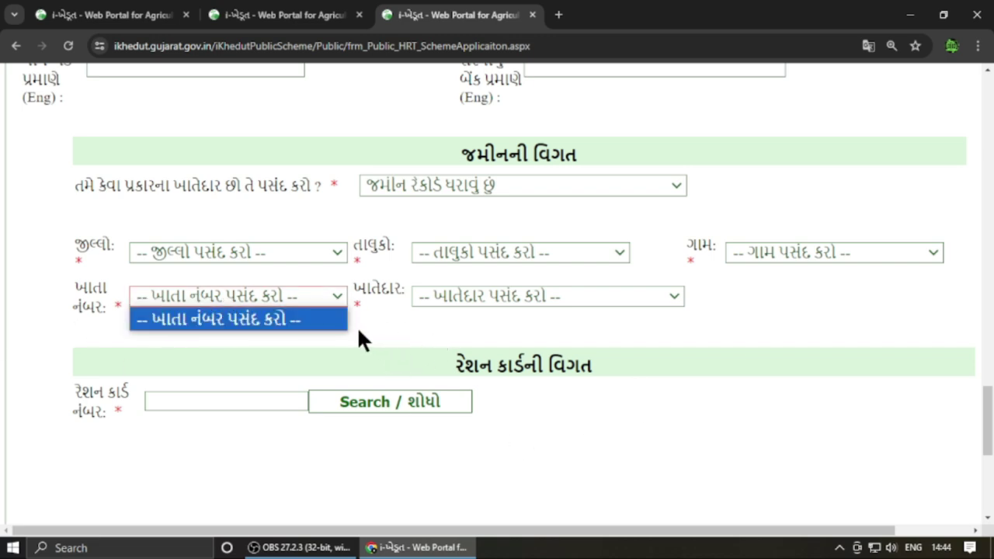
click(522, 302)
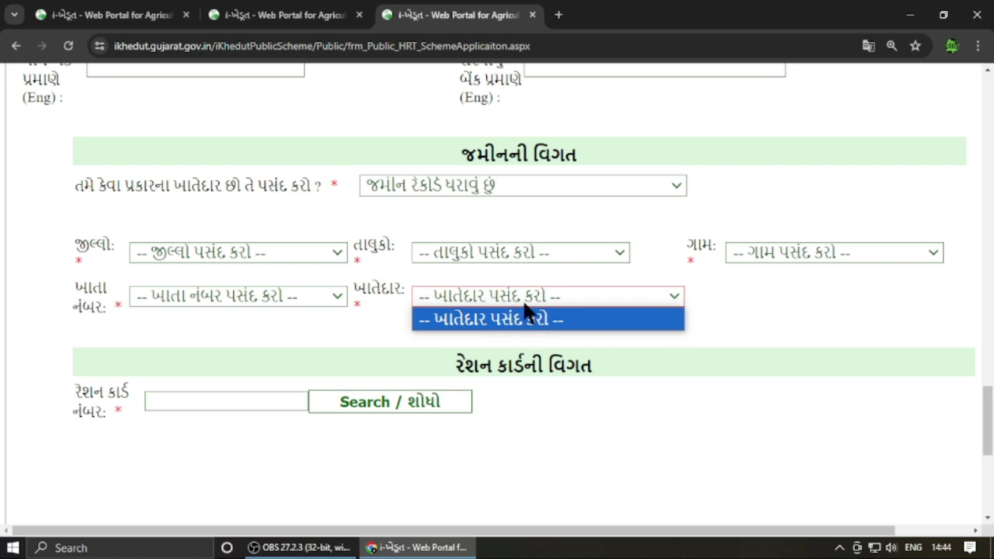
click(538, 322)
Review the ration card number (રેશન કાર્ડ નંબર) field, the captcha code field and the application saving option (અરજી સેવ કરો)
scroll(236, 338, down, 1)
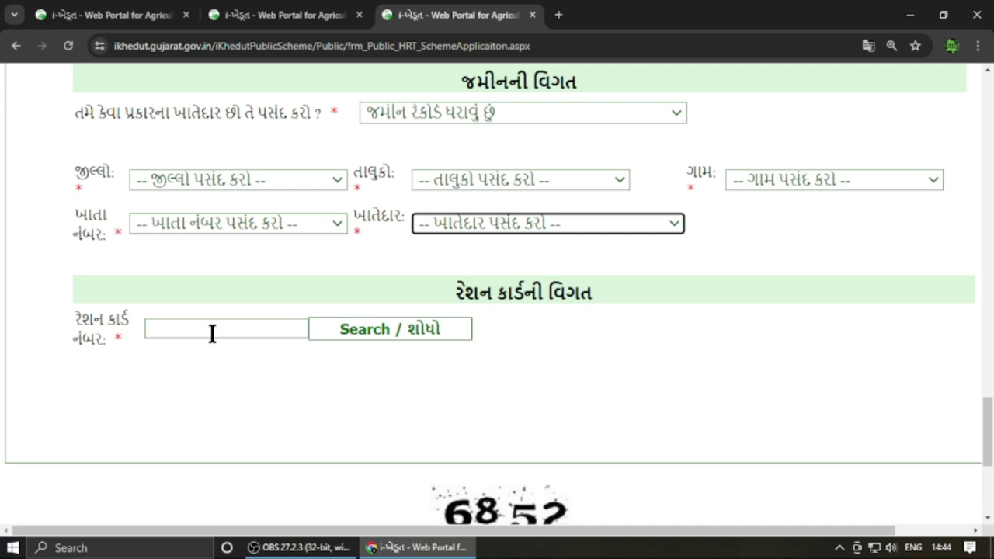
click(209, 329)
scroll(253, 342, down, 1)
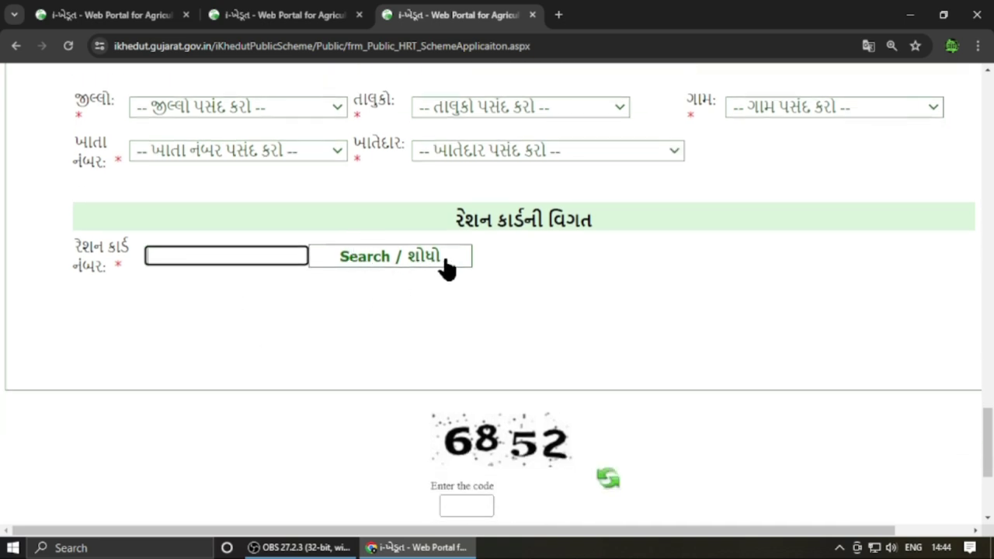
scroll(411, 295, down, 3)
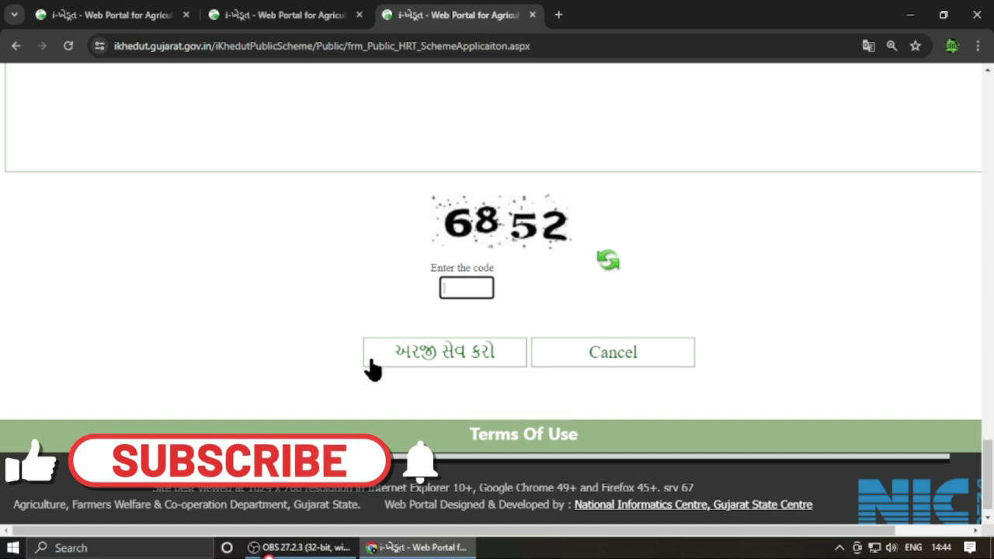
Open the application confirmation form (અરજી કન્ફર્મ કરવા ક્લિક કરો) and review its application number, ration card and captcha code fields
scroll(66, 207, up, 20)
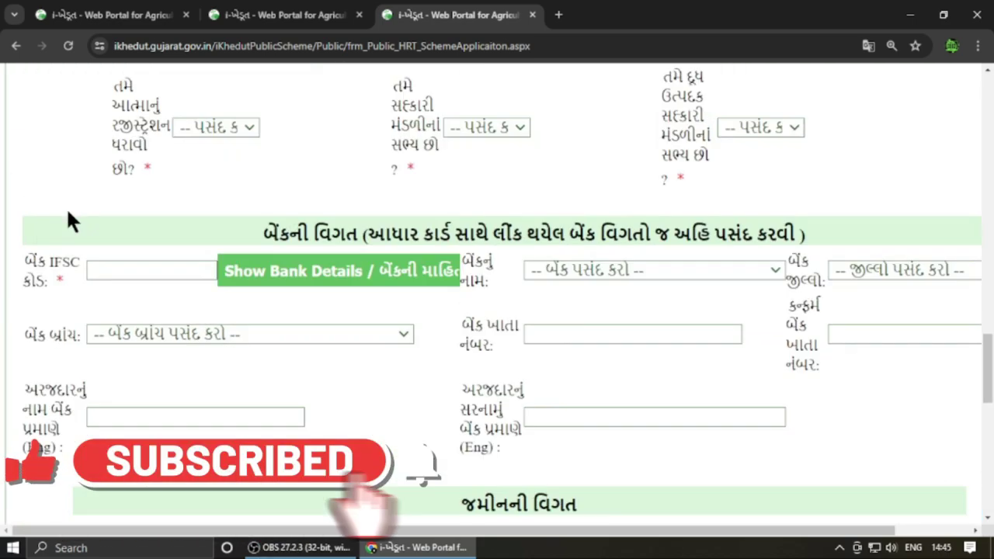
scroll(66, 206, down, 4)
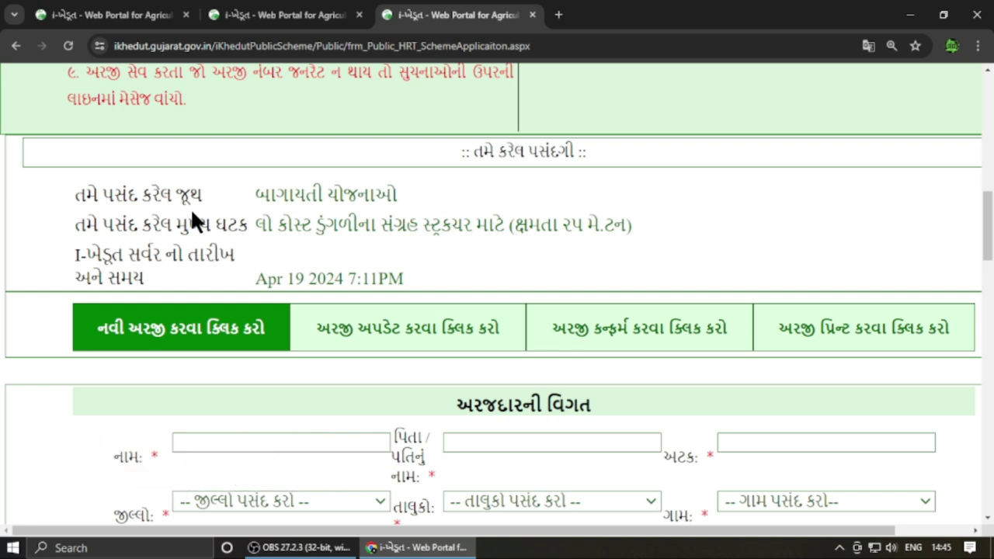
click(614, 333)
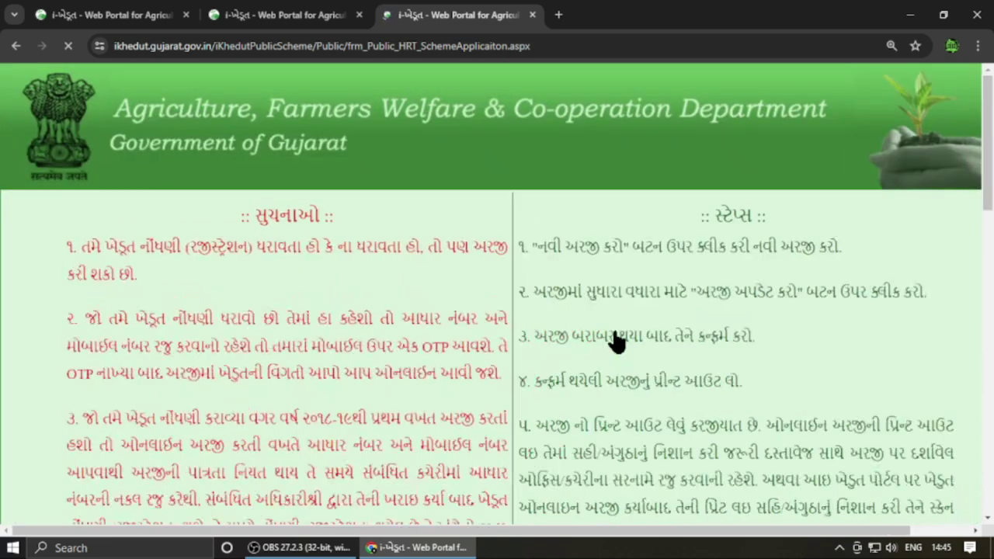
scroll(297, 281, down, 3)
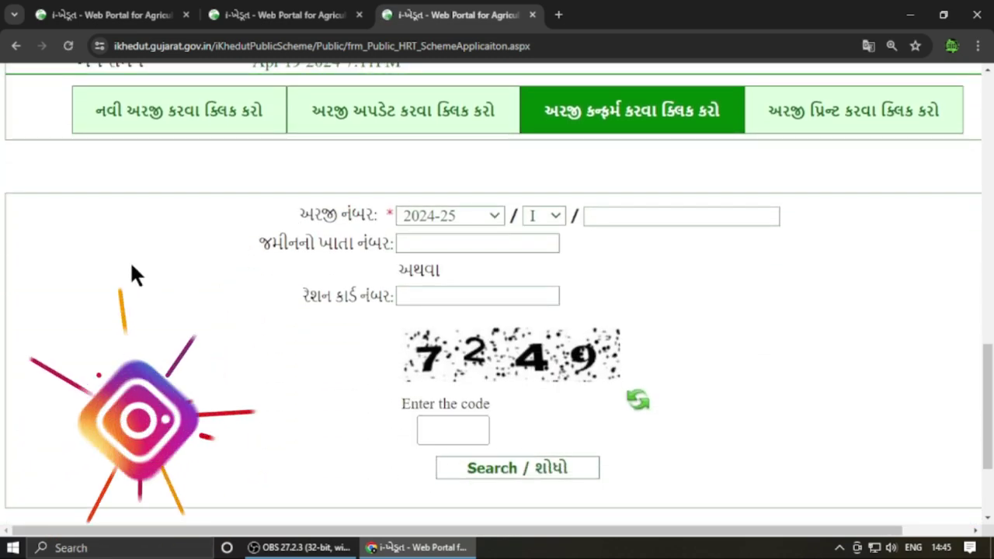
click(459, 432)
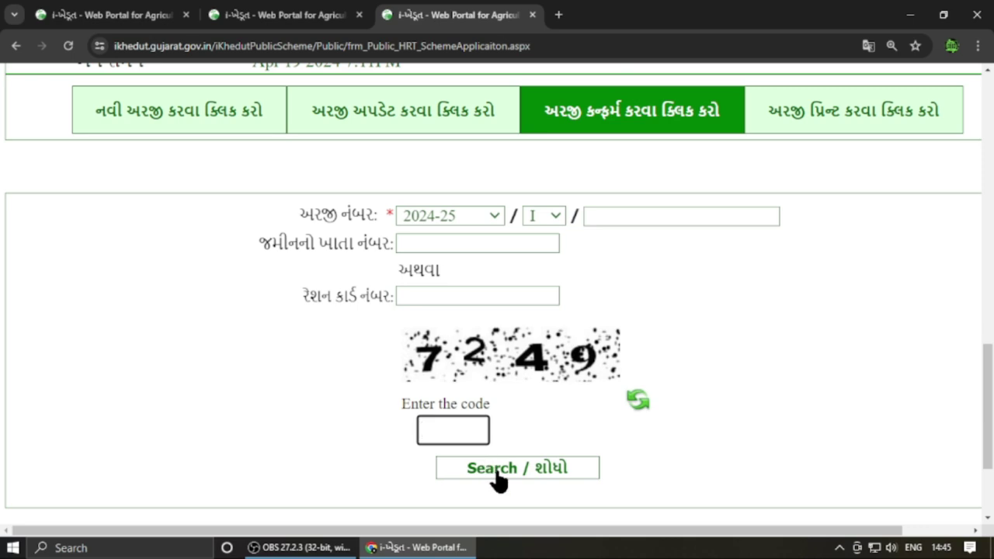
scroll(497, 474, down, 2)
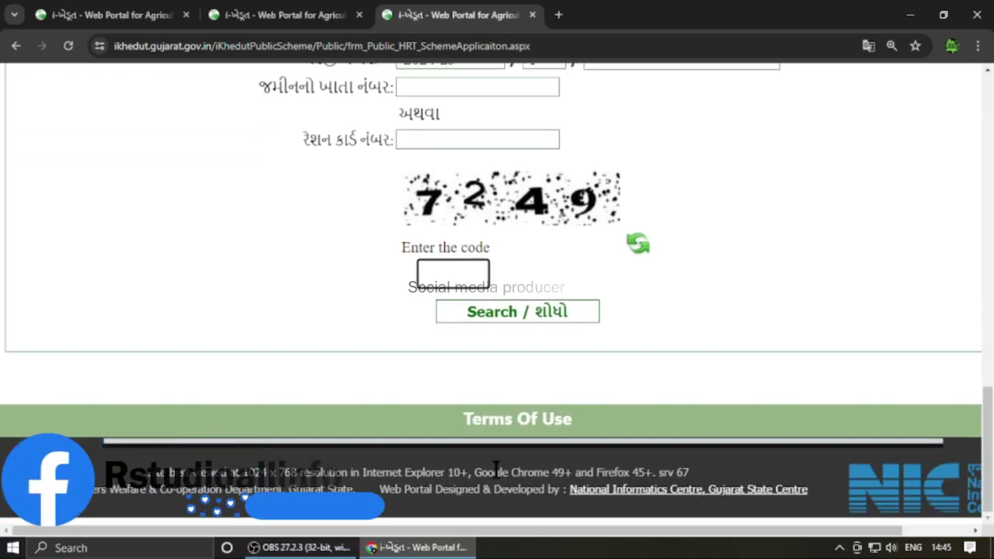
Open the application print form (અરજી પ્રિન્ટ કરવા ક્લિક કરો) and review its application number, land account, ration card and code fields
scroll(500, 455, up, 6)
scroll(570, 365, up, 3)
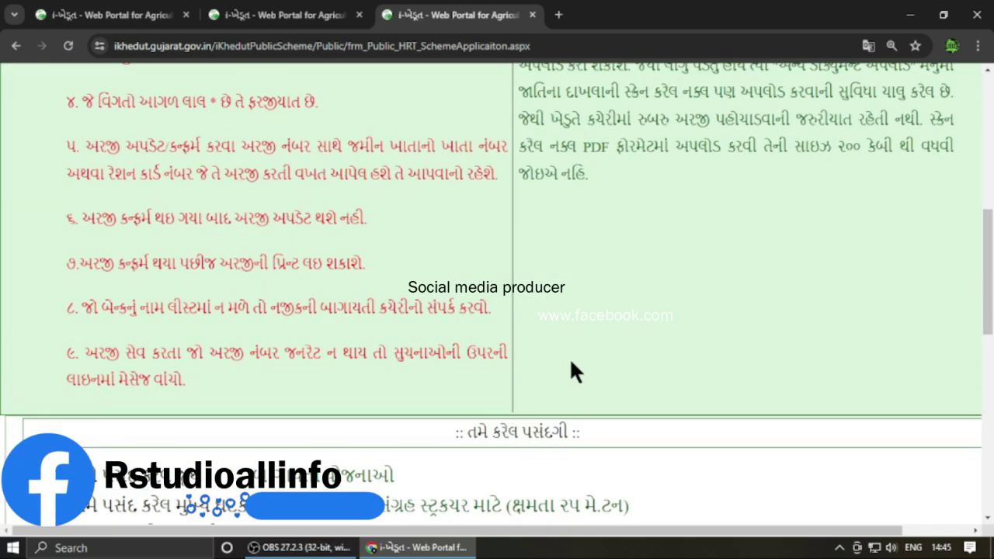
scroll(569, 365, down, 5)
scroll(589, 358, down, 5)
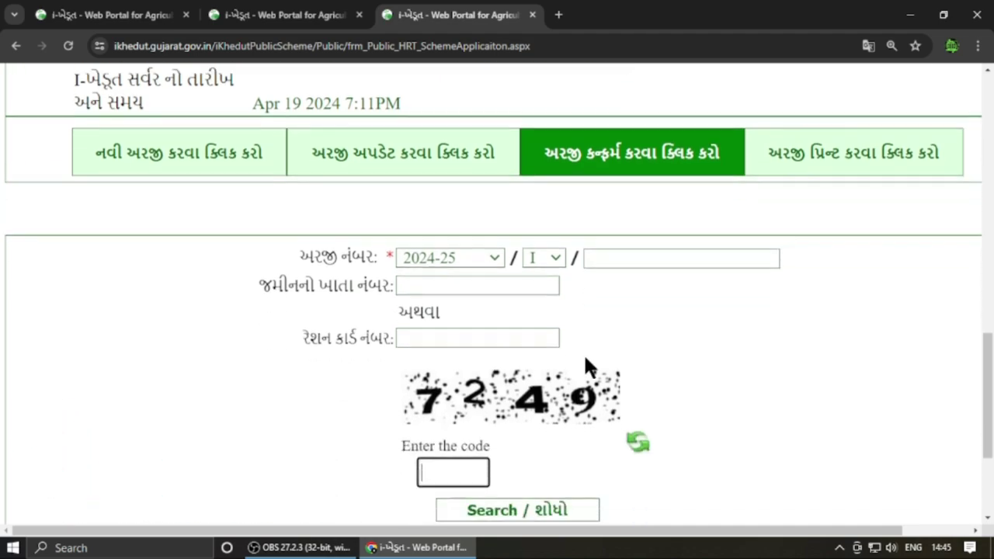
scroll(850, 204, up, 5)
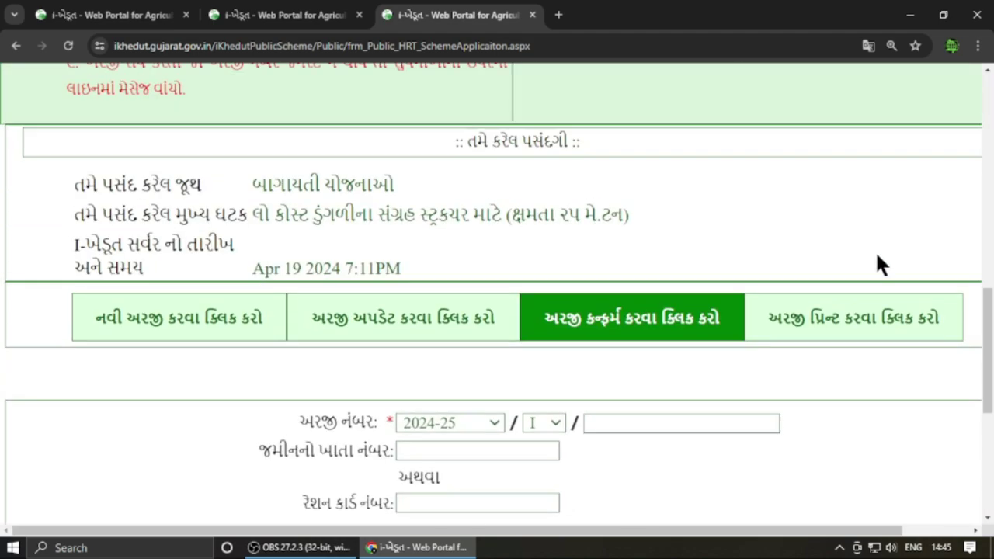
click(867, 333)
scroll(508, 311, down, 10)
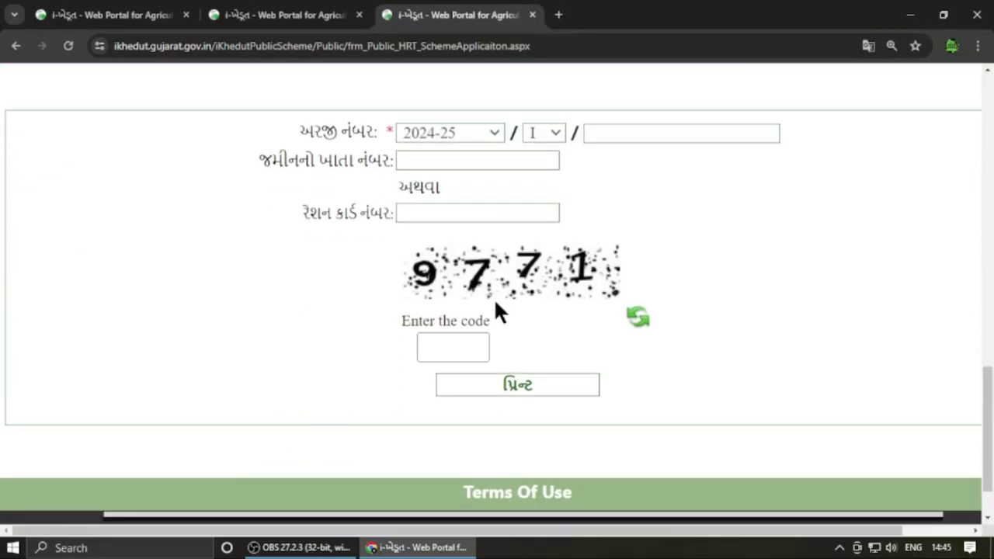